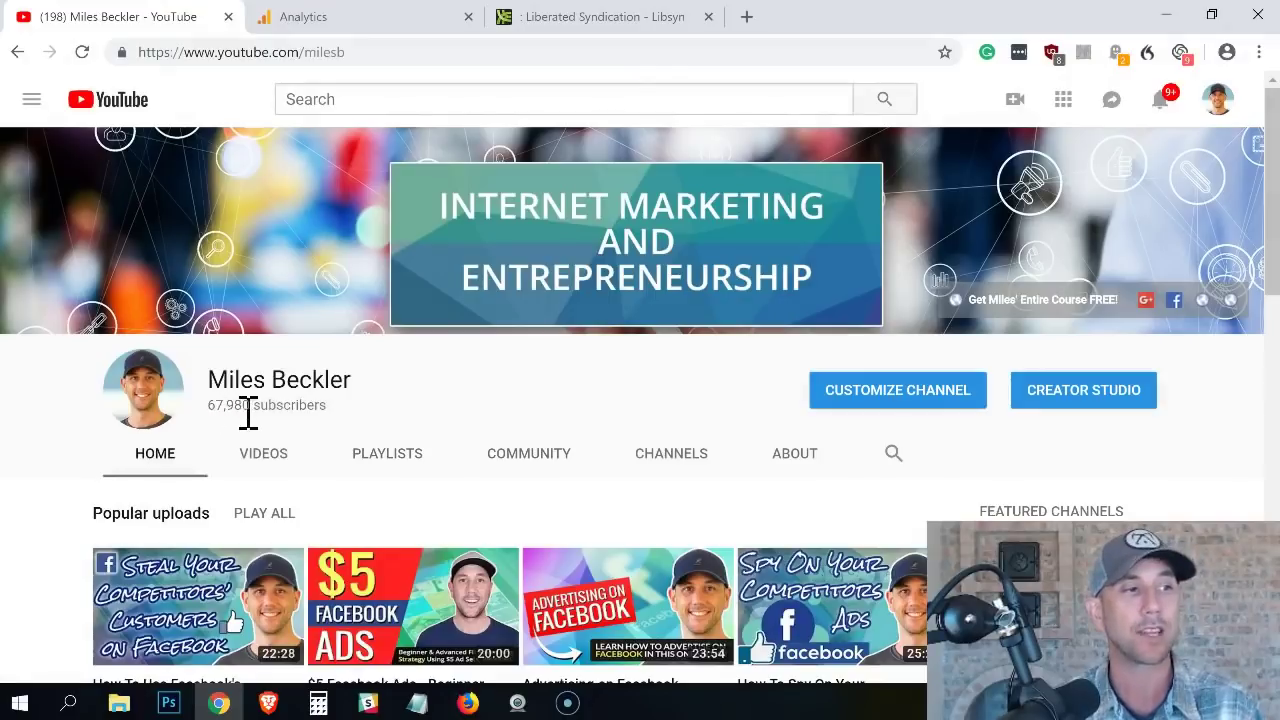
Step: Open the channel's Creator Studio and bring up its Analytics overview
click(1085, 418)
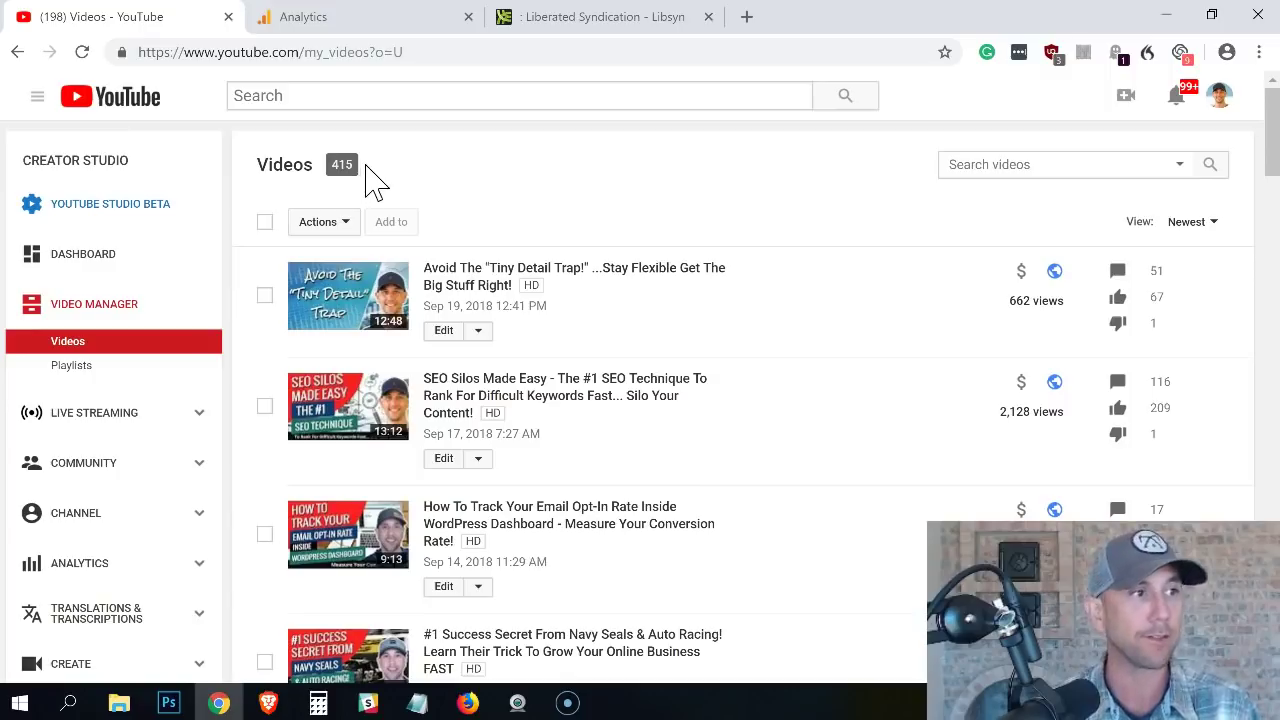
click(100, 572)
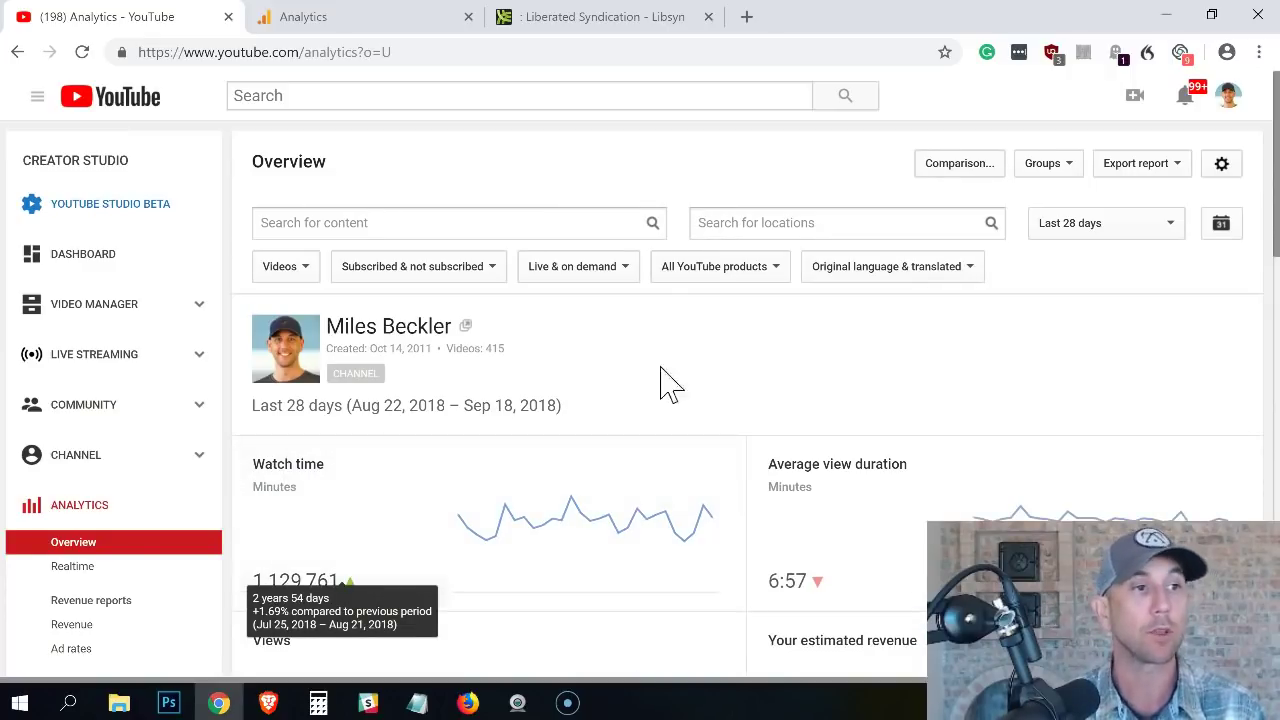
scroll(725, 337, down, 1)
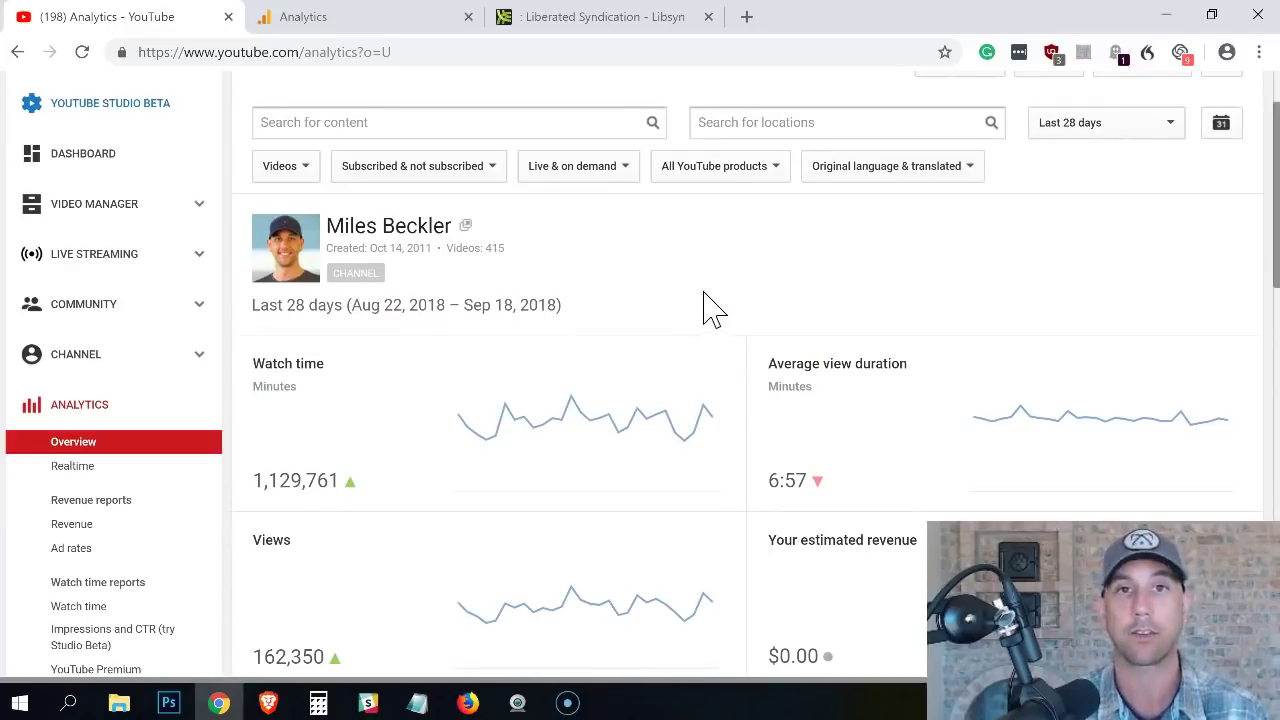
Step: Examine watch time, average view duration, views, likes, playlist additions and subscribers for the last 28 days
mouse_move(593, 425)
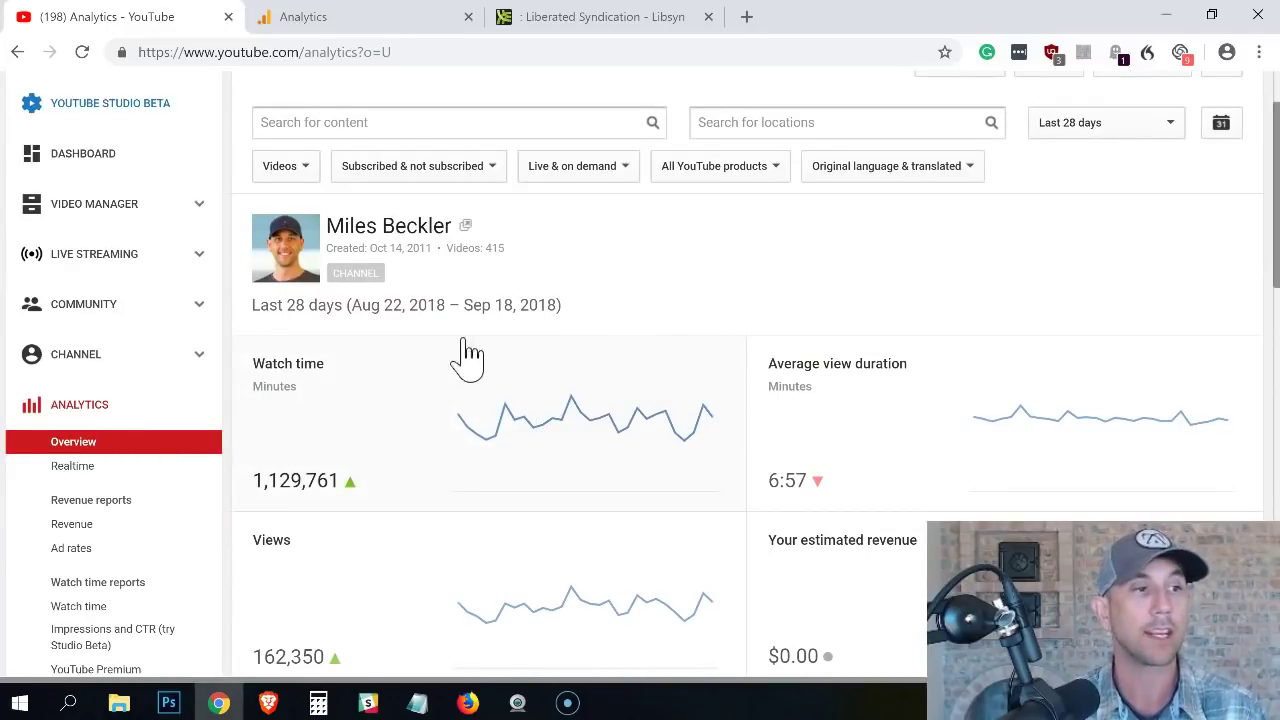
mouse_move(394, 443)
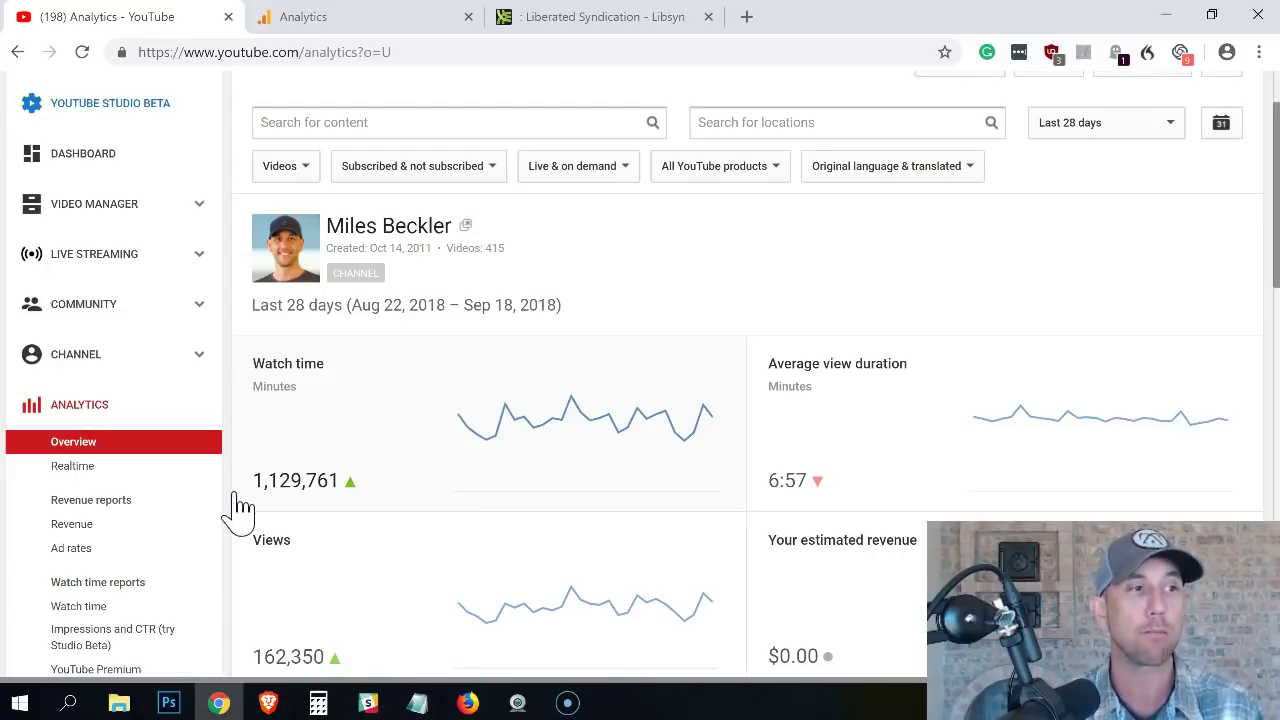
mouse_move(357, 500)
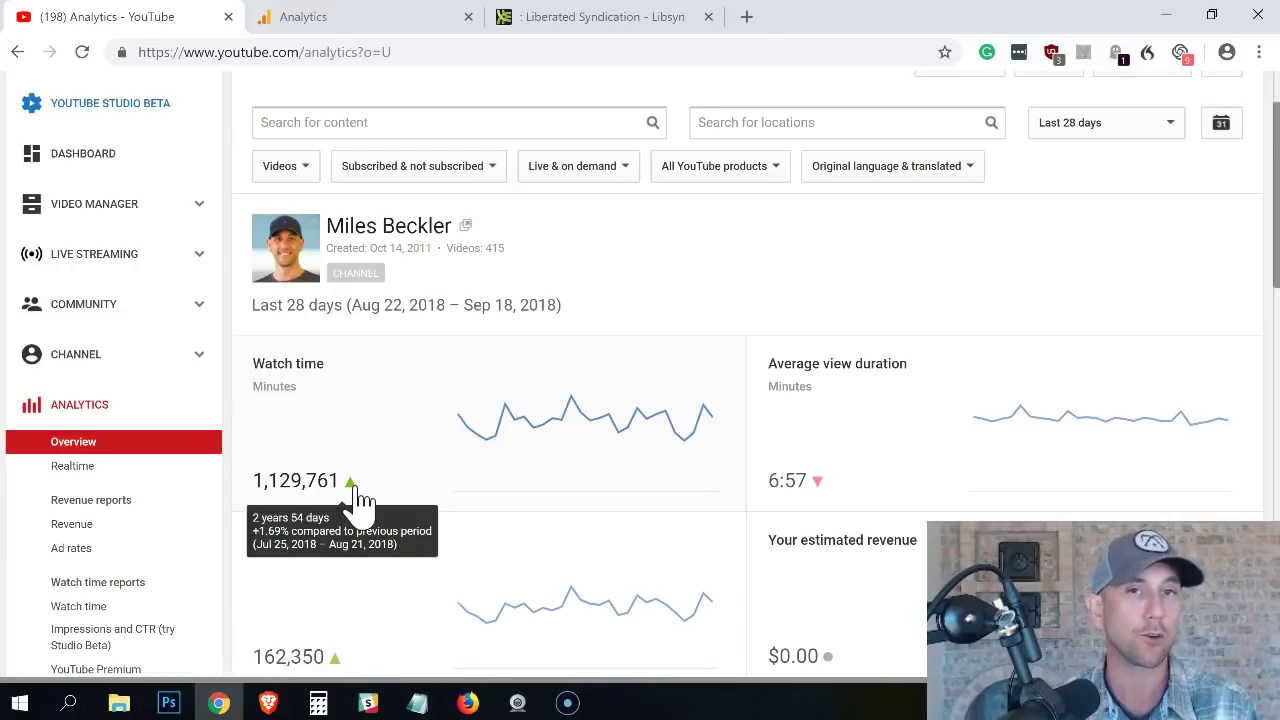
mouse_move(800, 490)
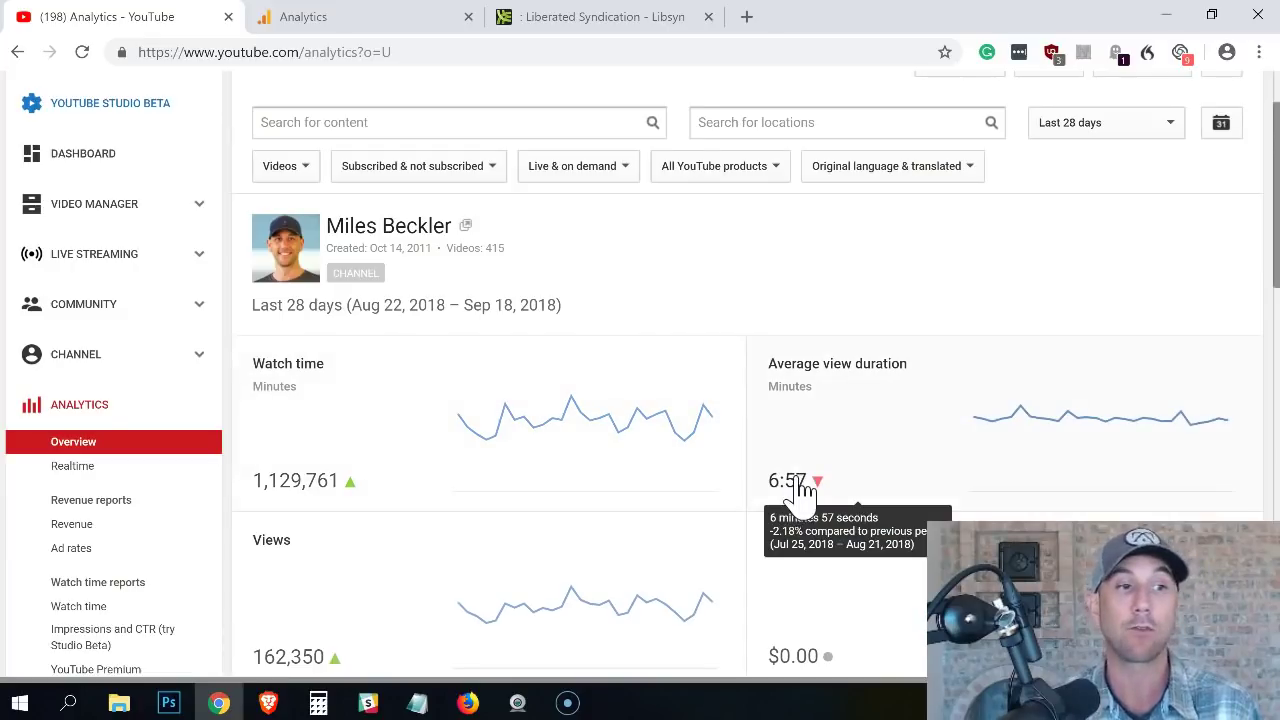
scroll(460, 555, down, 1)
mouse_move(423, 549)
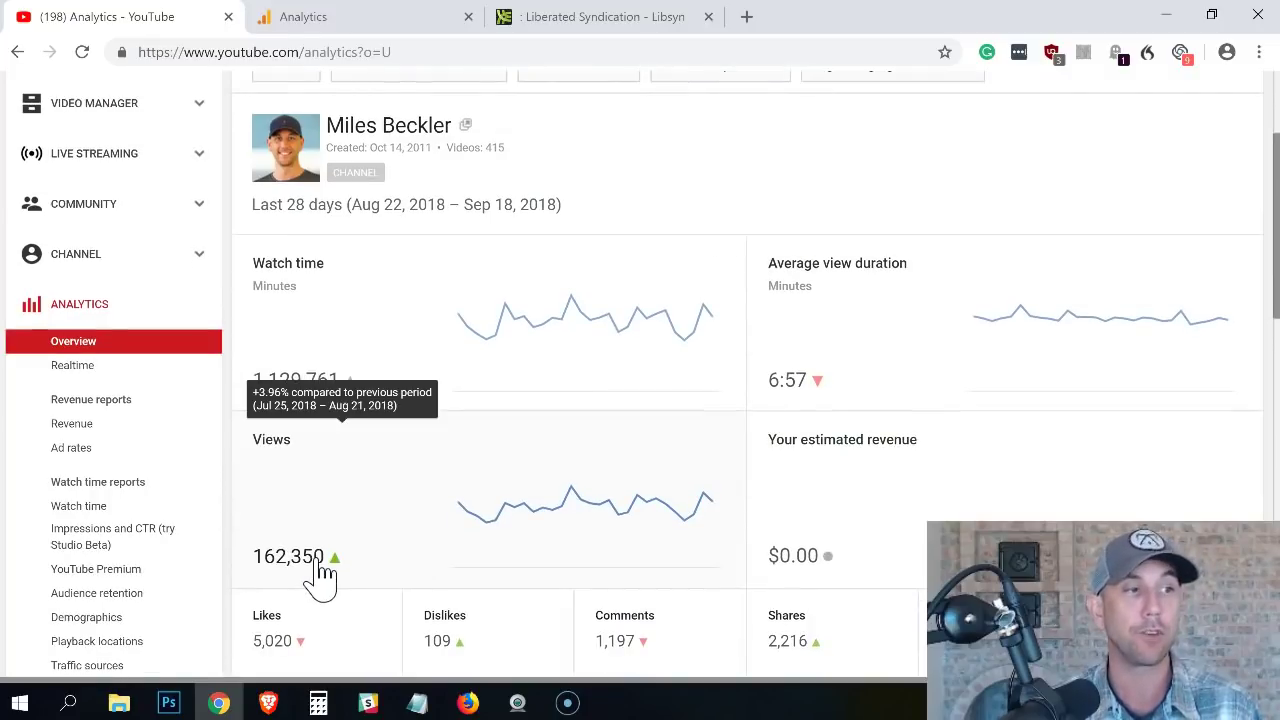
scroll(320, 575, down, 1)
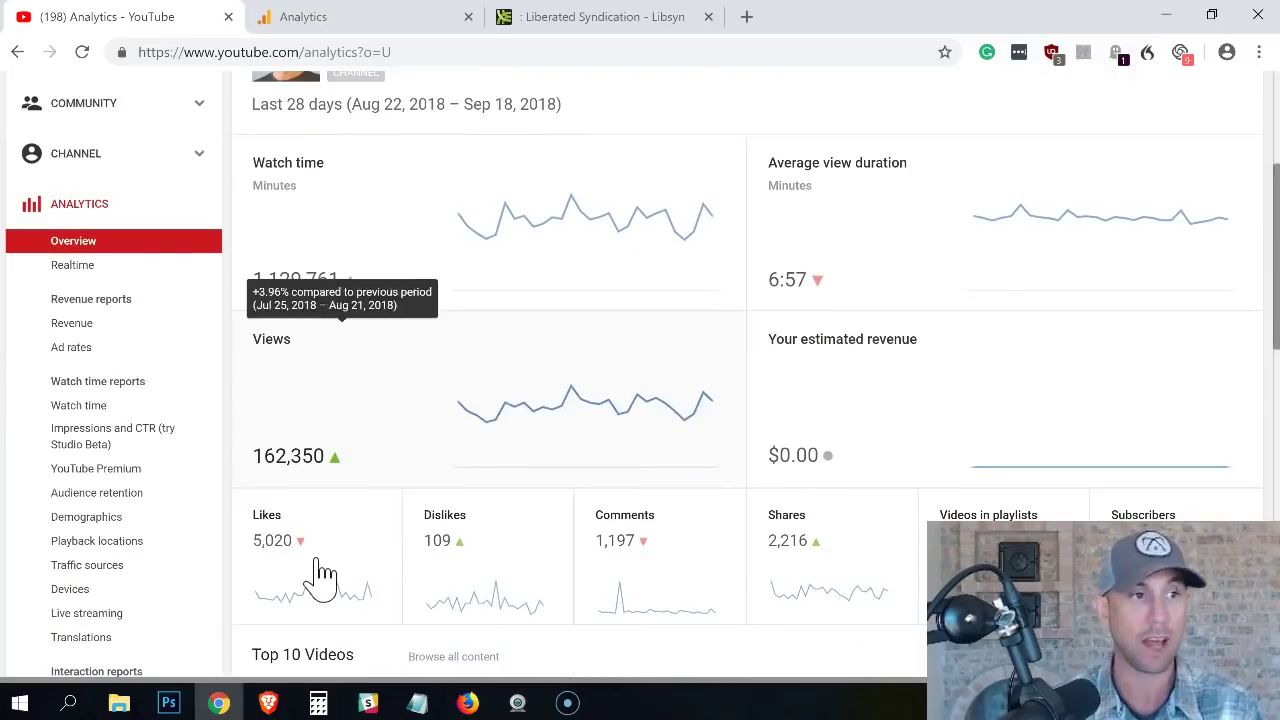
mouse_move(296, 560)
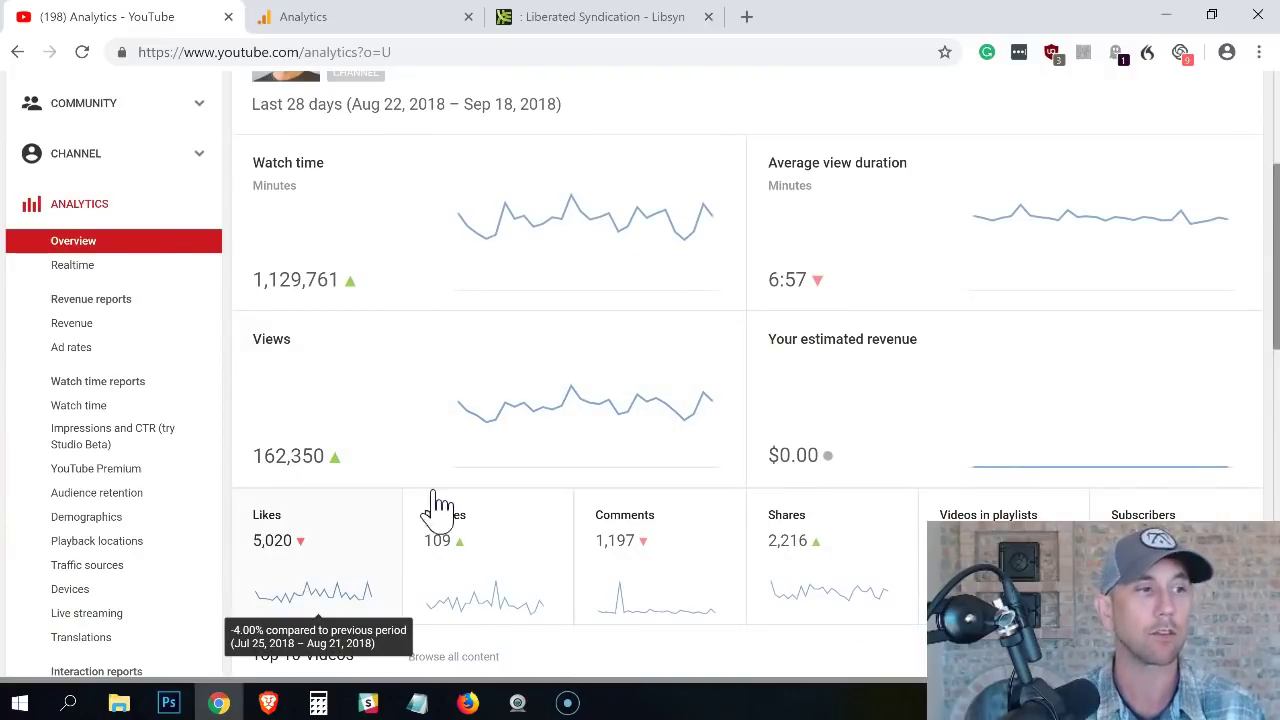
scroll(215, 497, down, 1)
scroll(215, 497, down, 1)
mouse_move(276, 464)
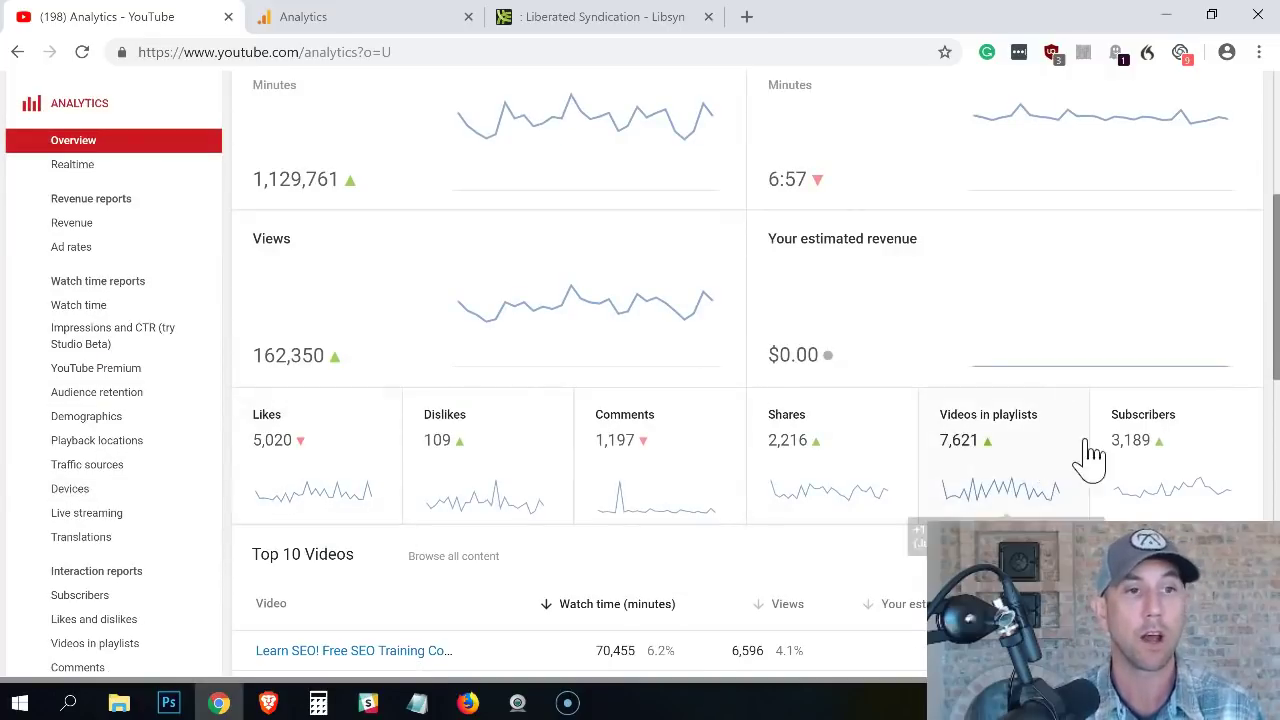
mouse_move(1132, 462)
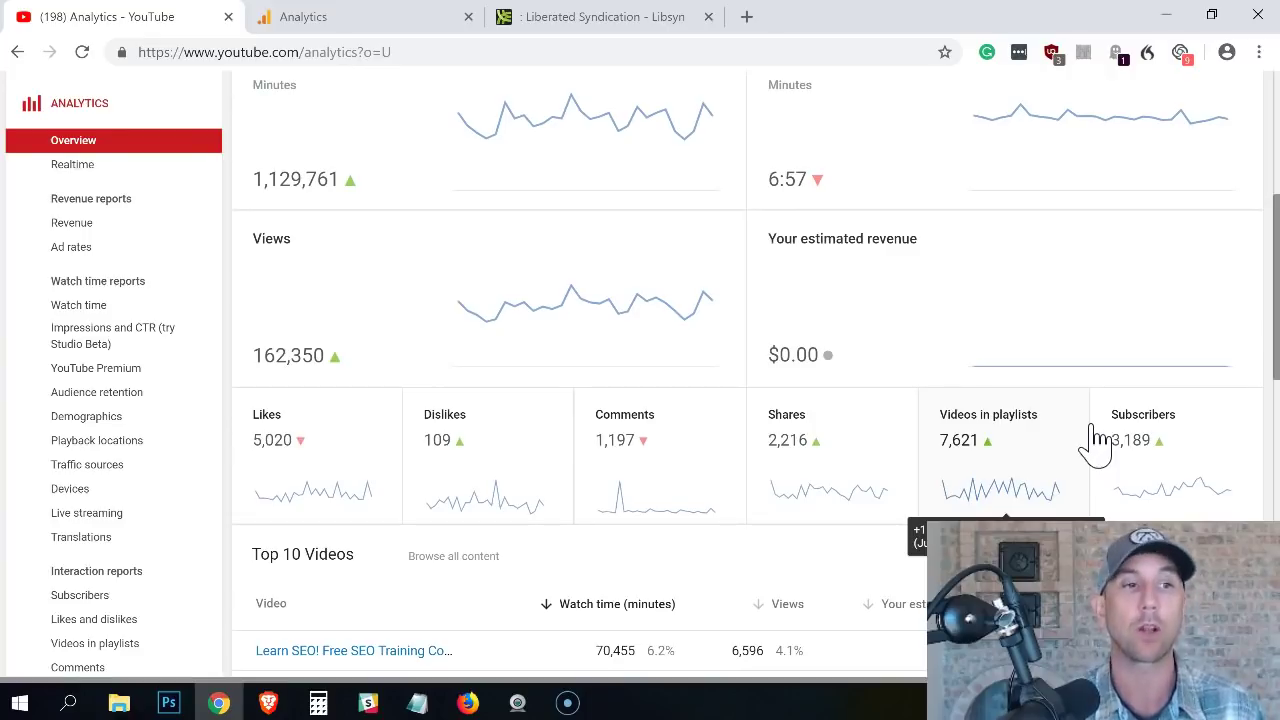
Step: Set the analytics overview's date range to Last 90 days
scroll(1145, 385, up, 3)
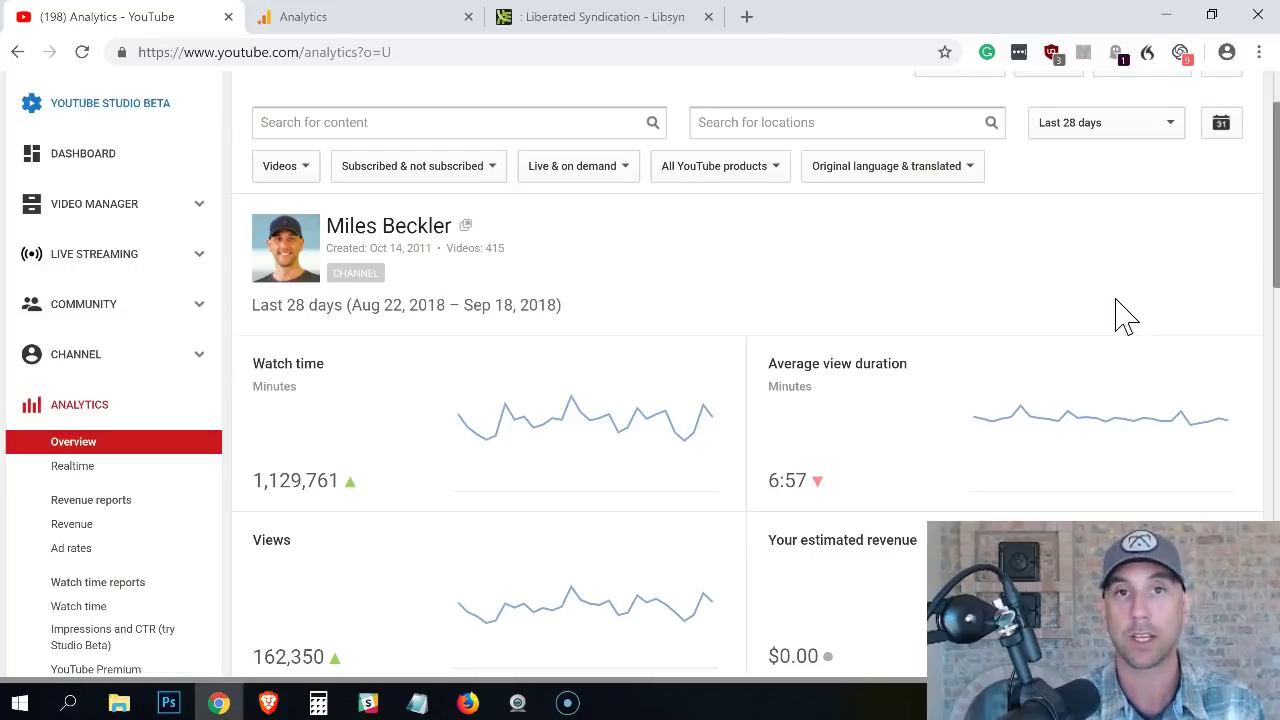
scroll(1125, 290, up, 1)
click(1148, 230)
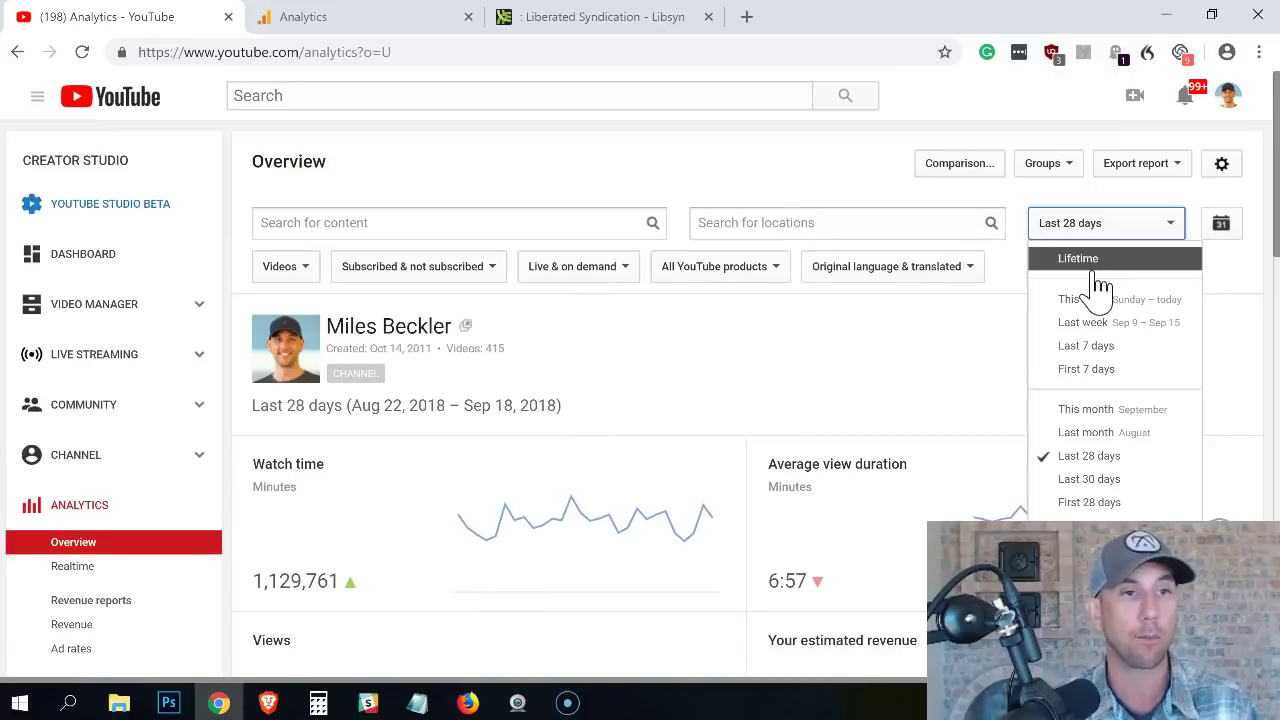
scroll(1100, 290, down, 1)
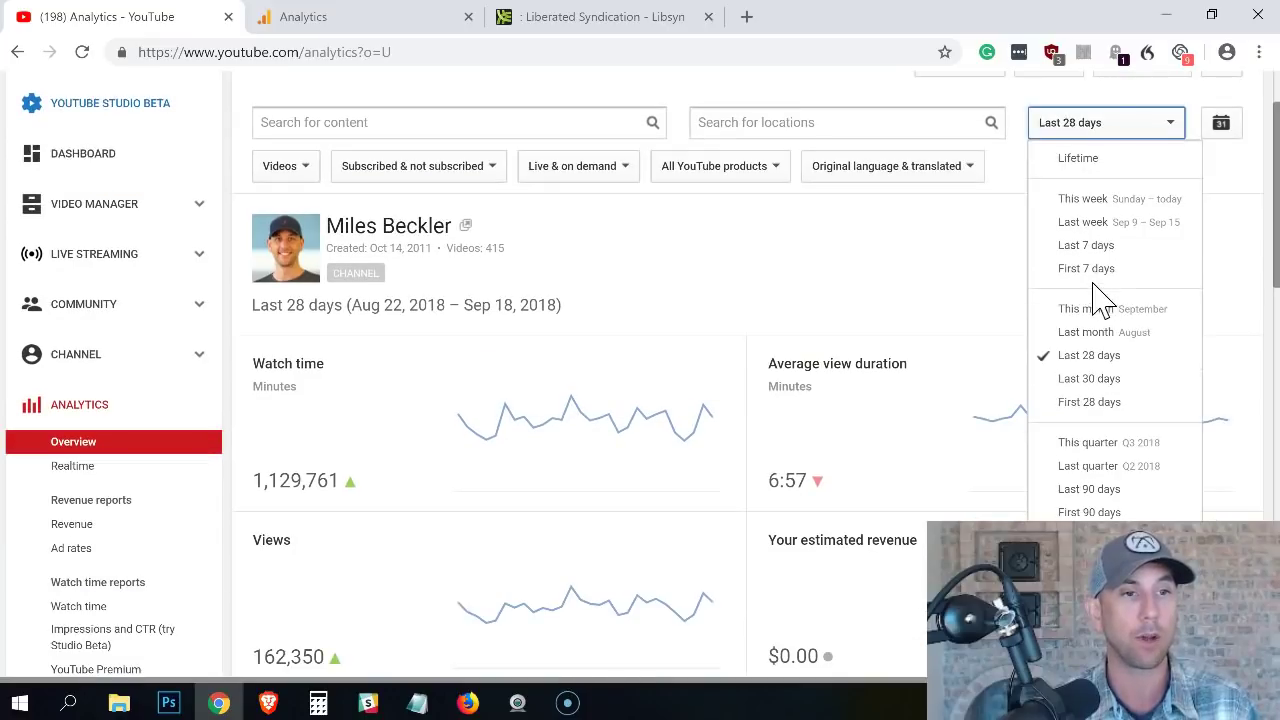
click(1090, 489)
scroll(1073, 310, up, 1)
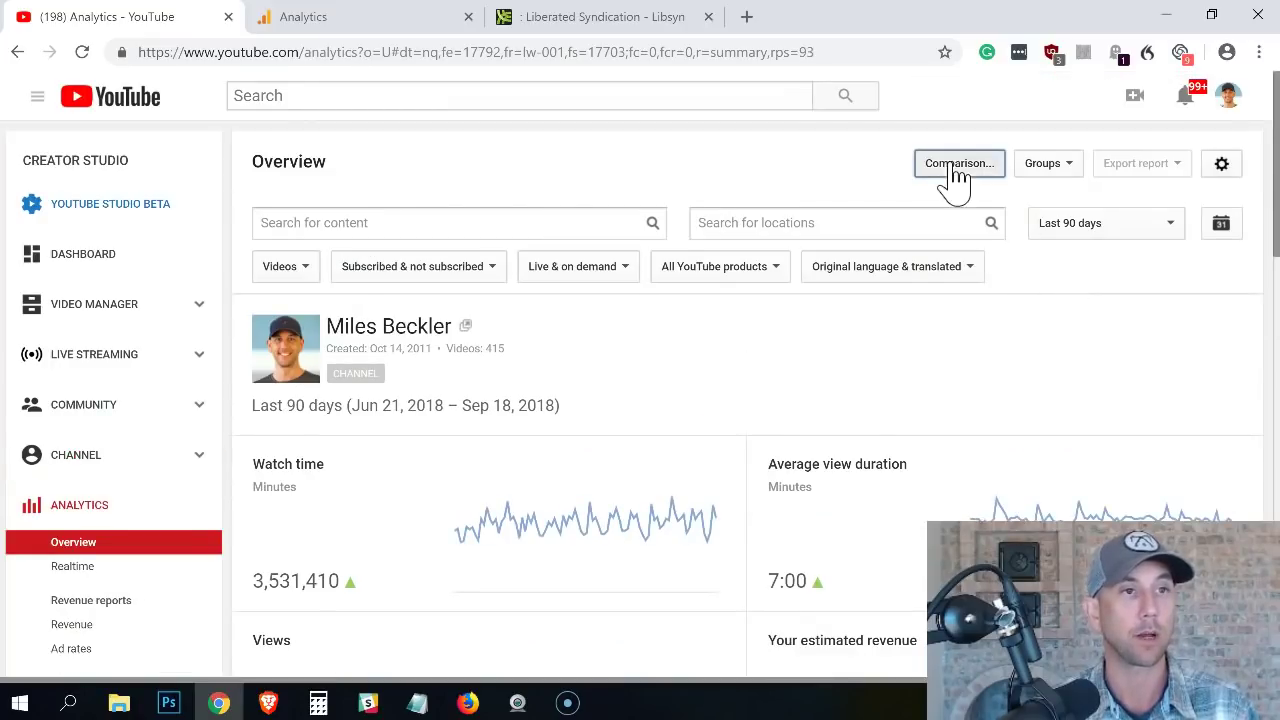
Step: Compare the last 90 days with the previous period and review watch time and views for both
click(953, 166)
click(1070, 322)
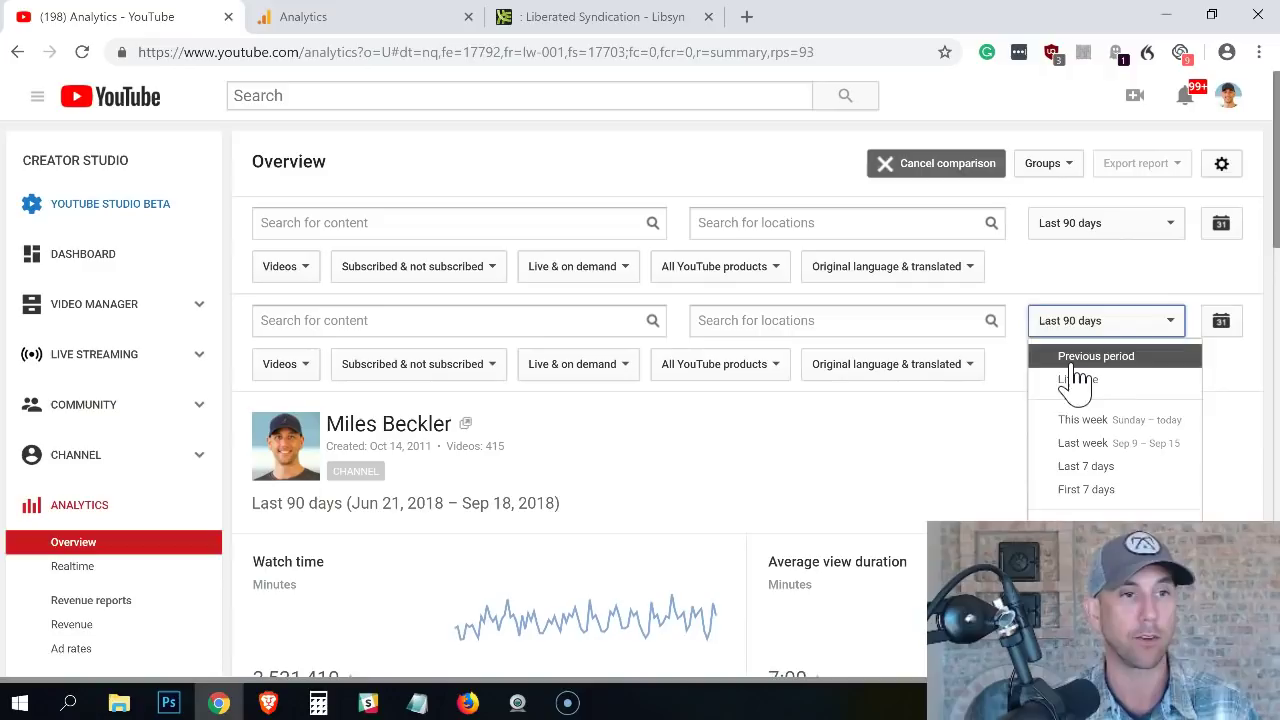
click(1072, 357)
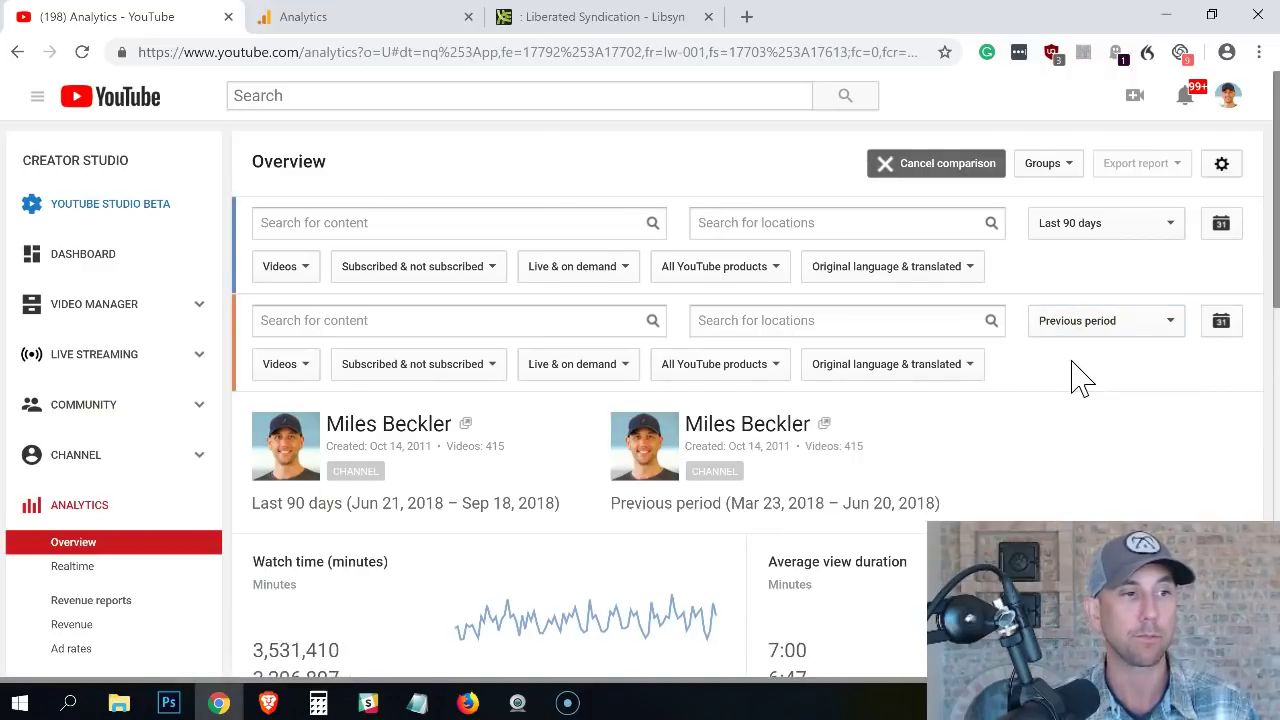
scroll(1076, 380, down, 1)
scroll(1078, 379, down, 1)
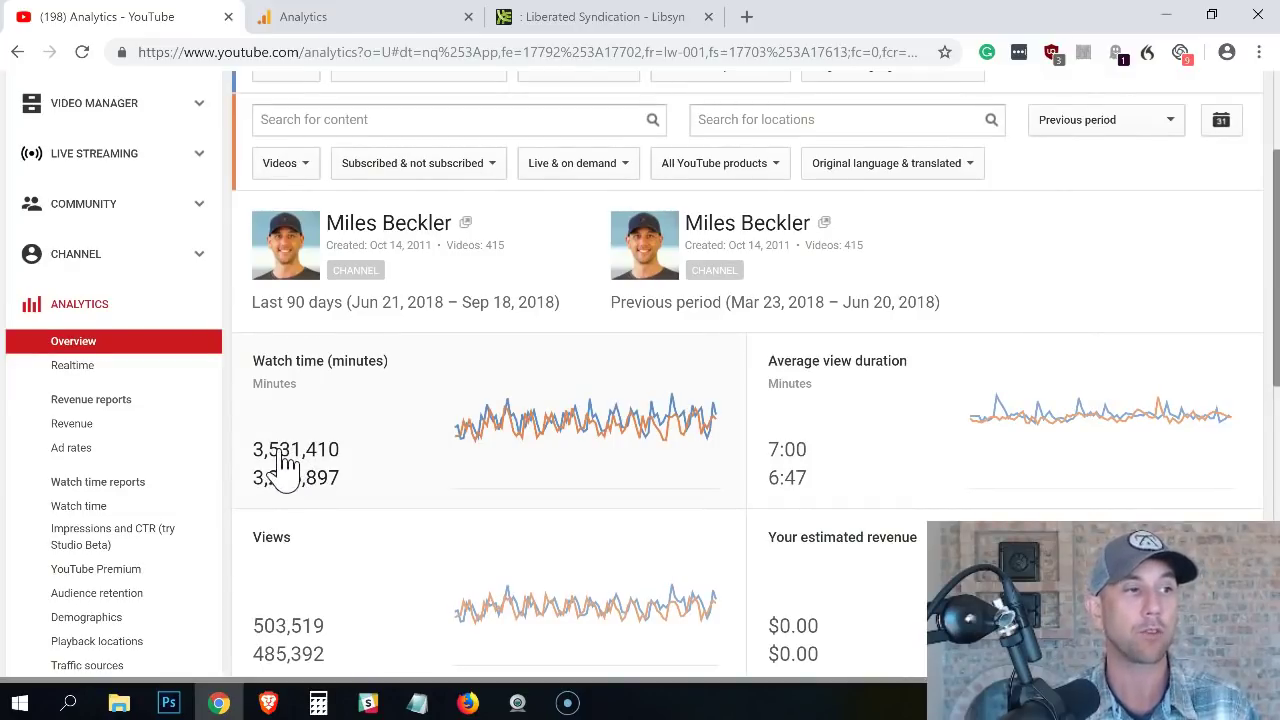
scroll(285, 468, down, 1)
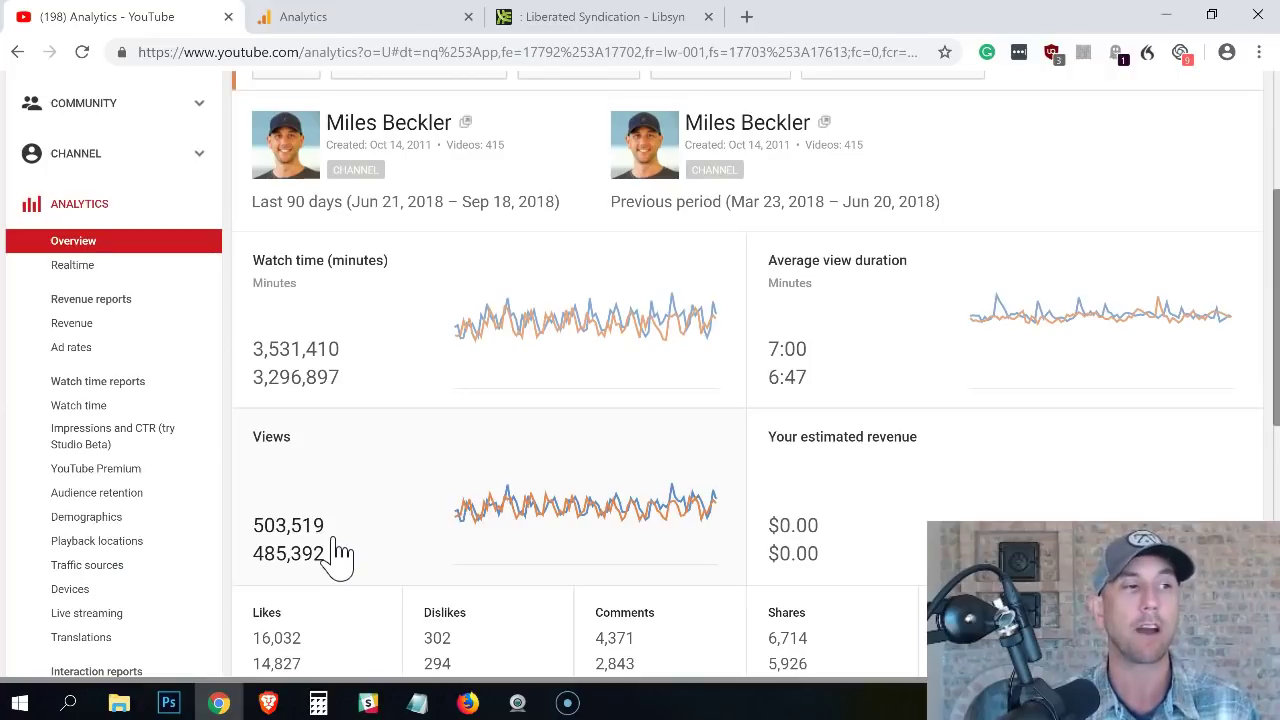
Step: Cancel the period comparison and set the overview's date range to Lifetime
scroll(337, 555, up, 3)
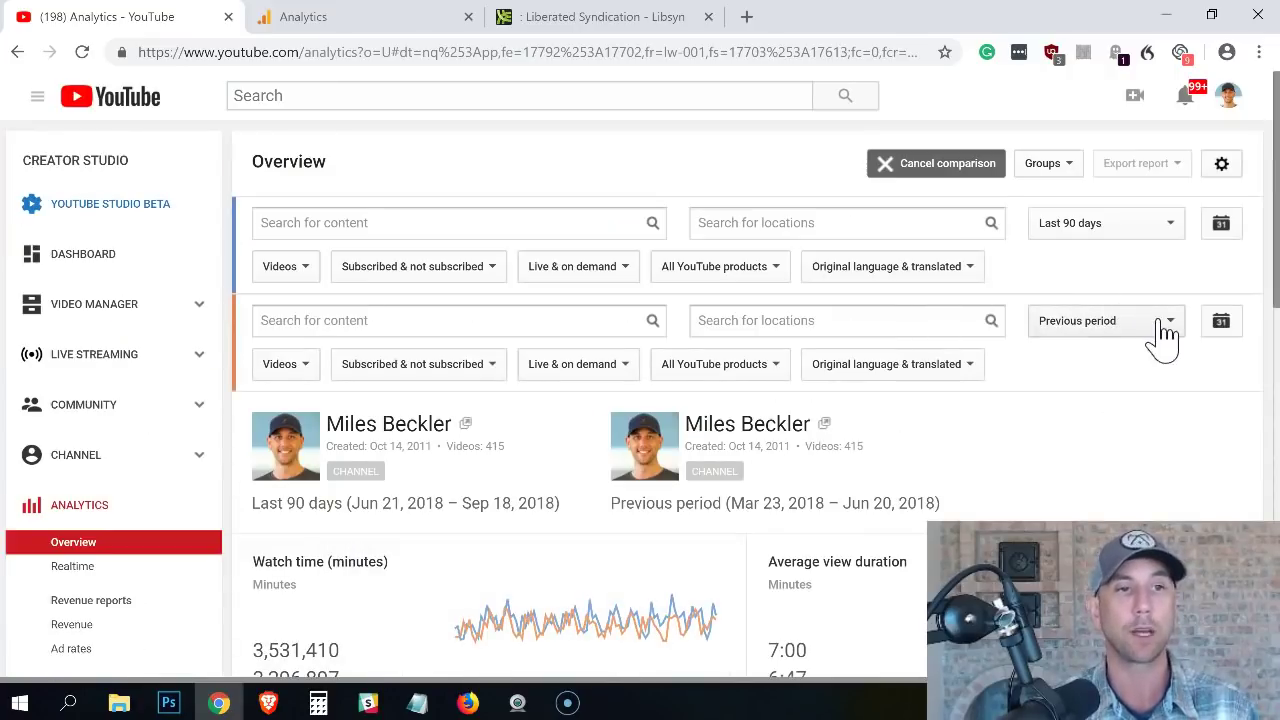
click(888, 166)
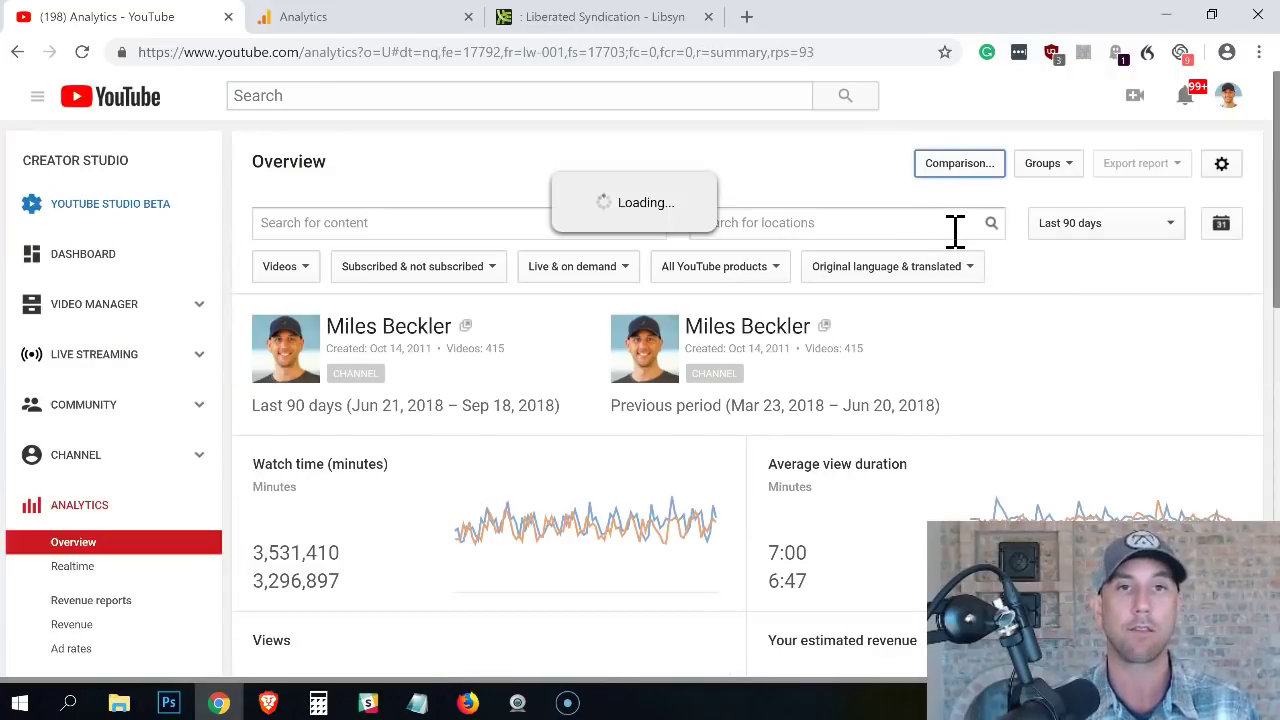
click(1103, 236)
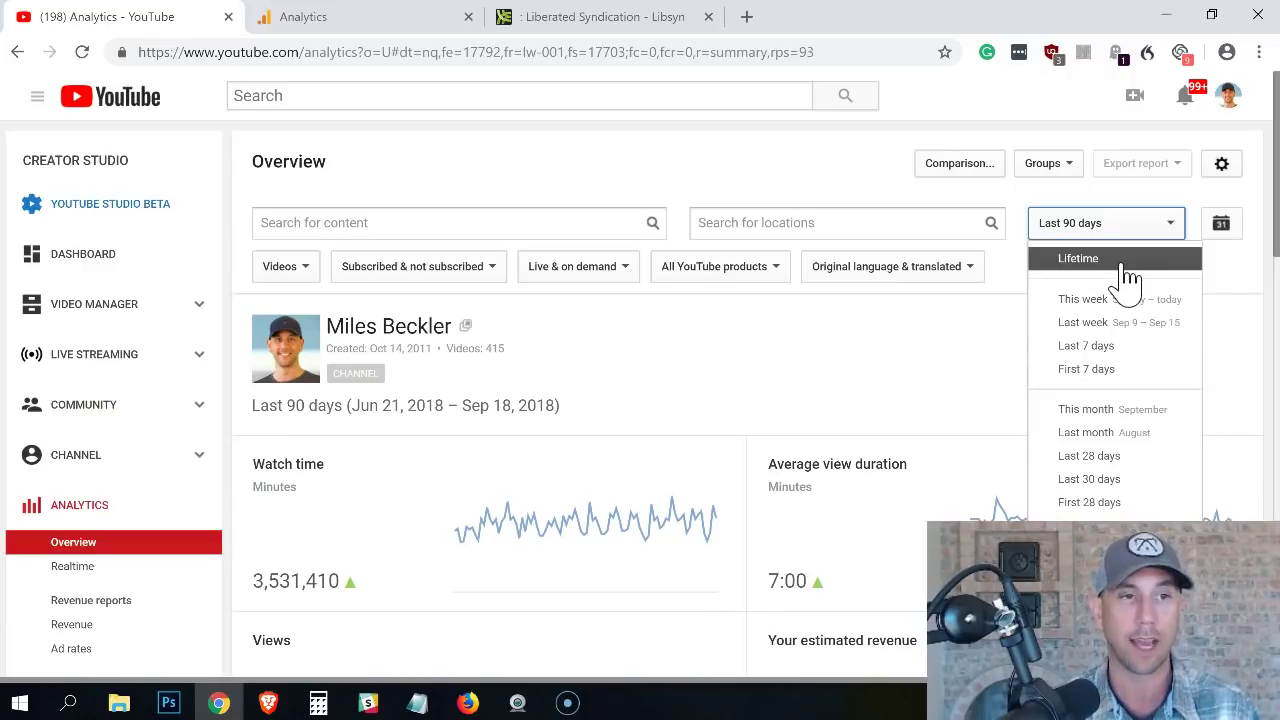
scroll(1122, 300, down, 3)
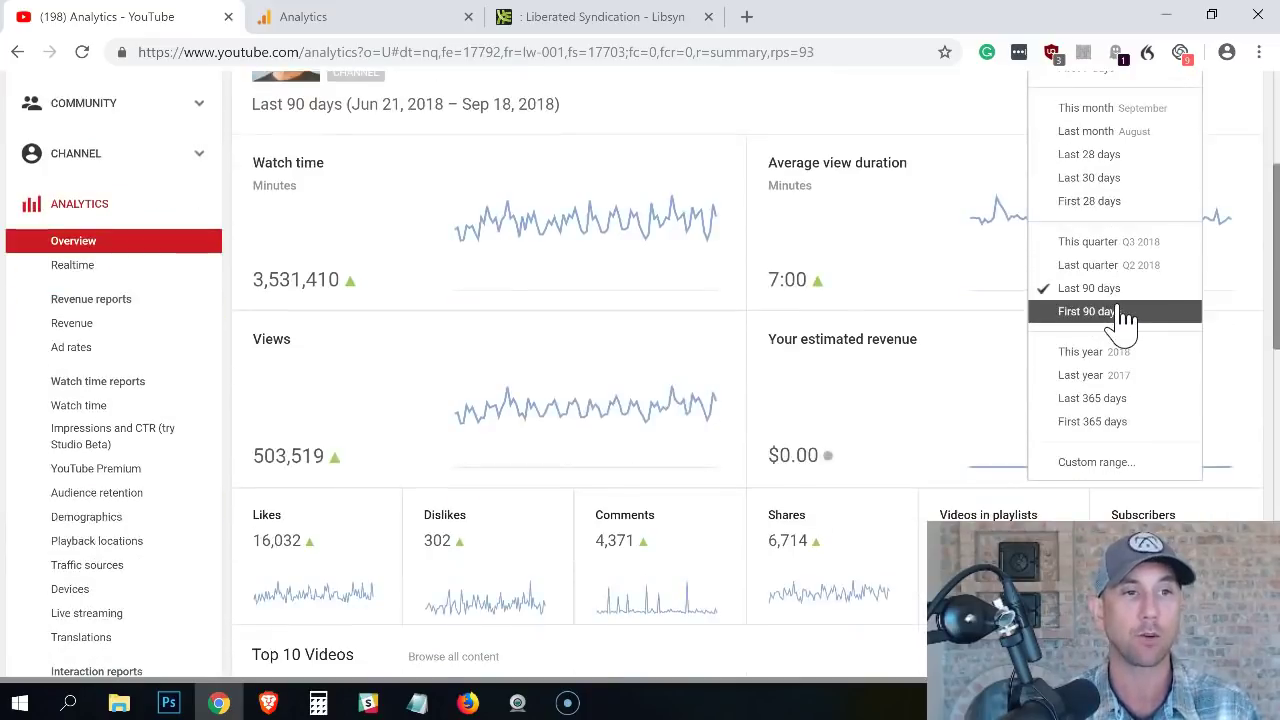
scroll(1122, 310, up, 3)
scroll(1122, 300, up, 1)
click(1110, 264)
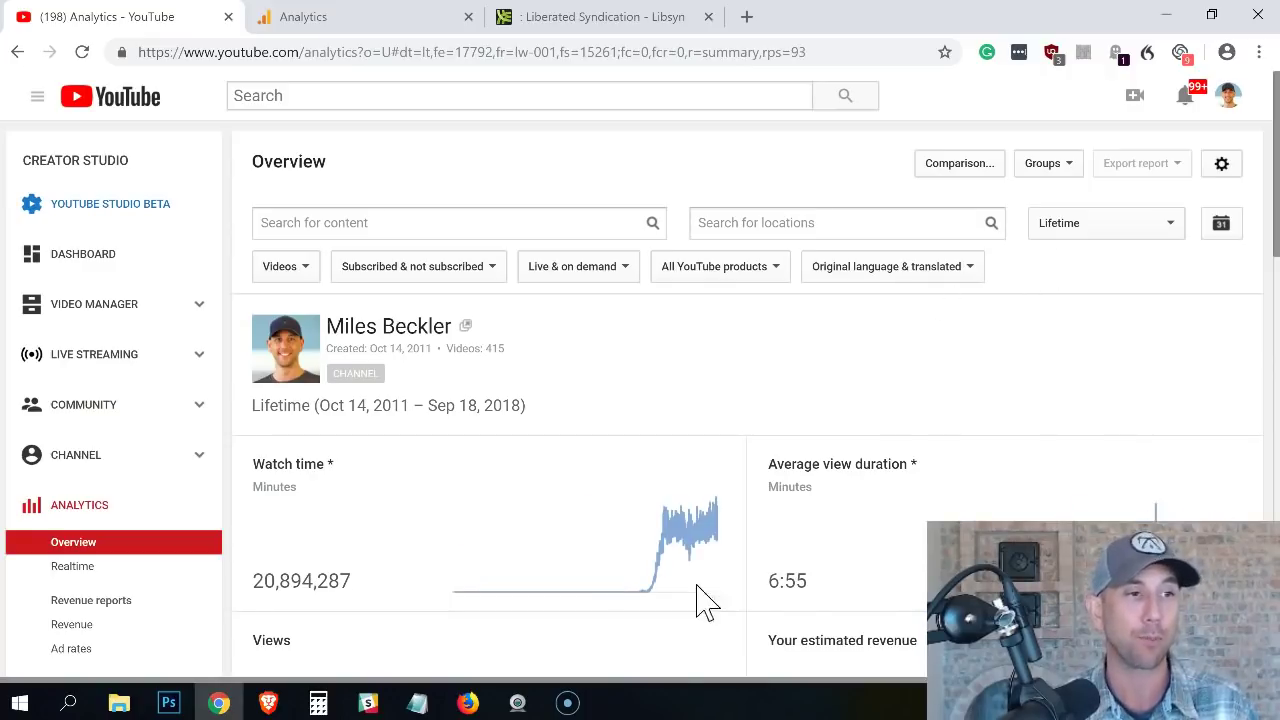
Step: Examine the channel's lifetime watch time, views and engagement figures in the overview
scroll(630, 608, down, 1)
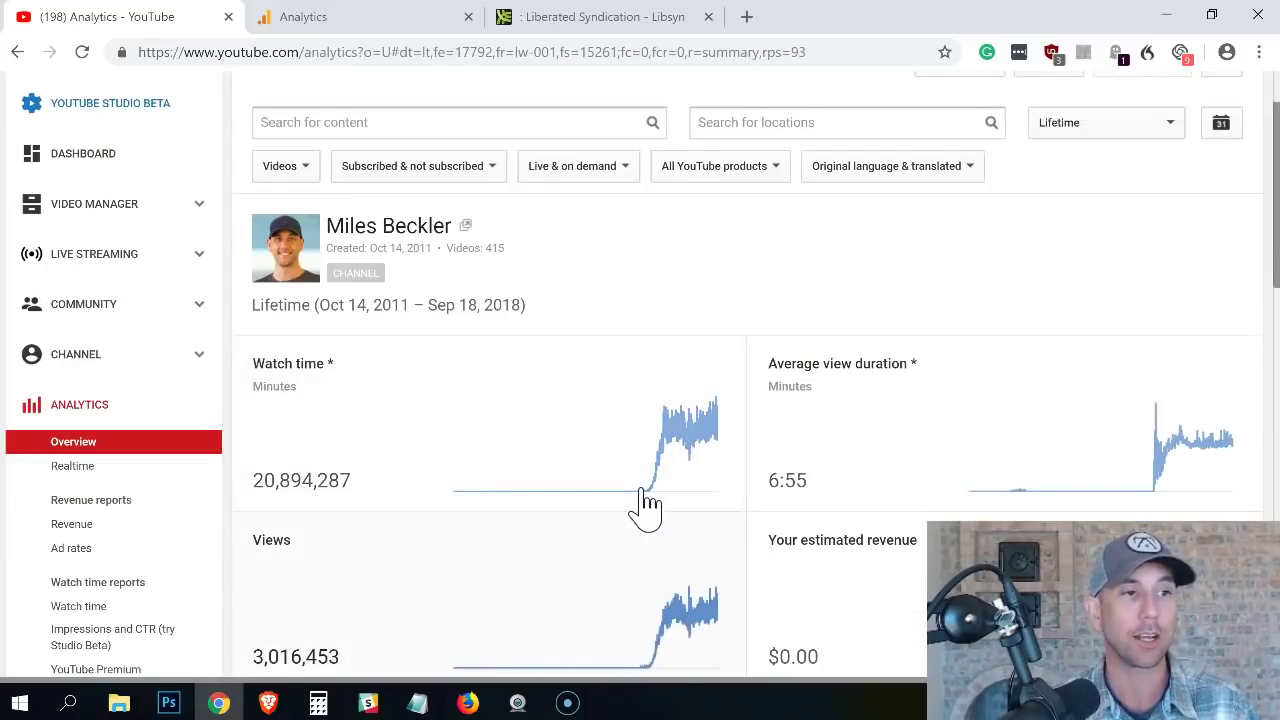
mouse_move(641, 494)
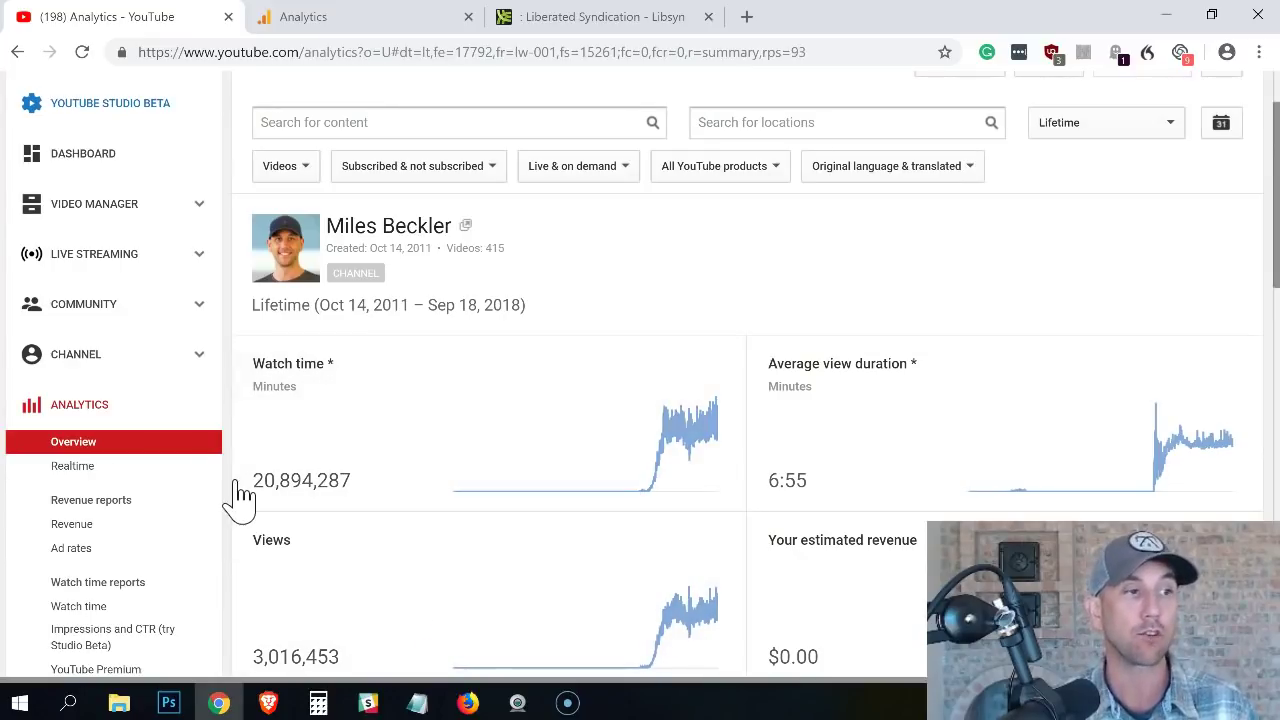
scroll(240, 495, down, 1)
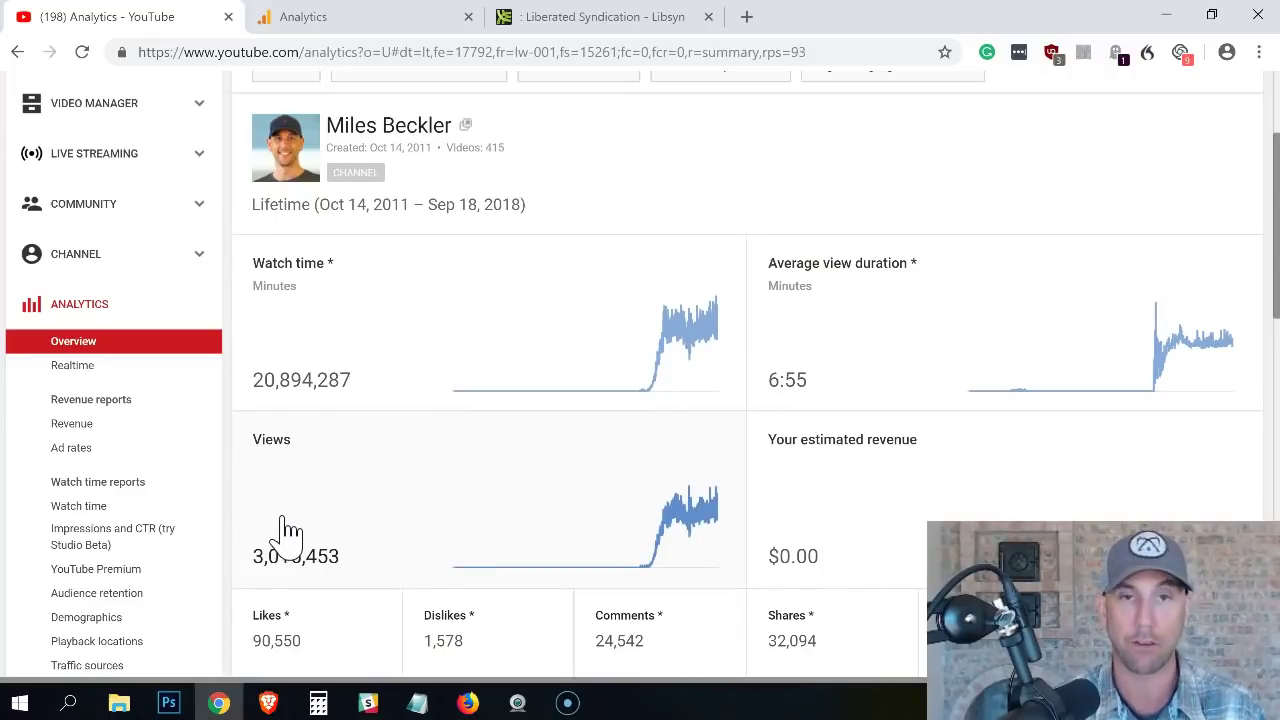
mouse_move(293, 390)
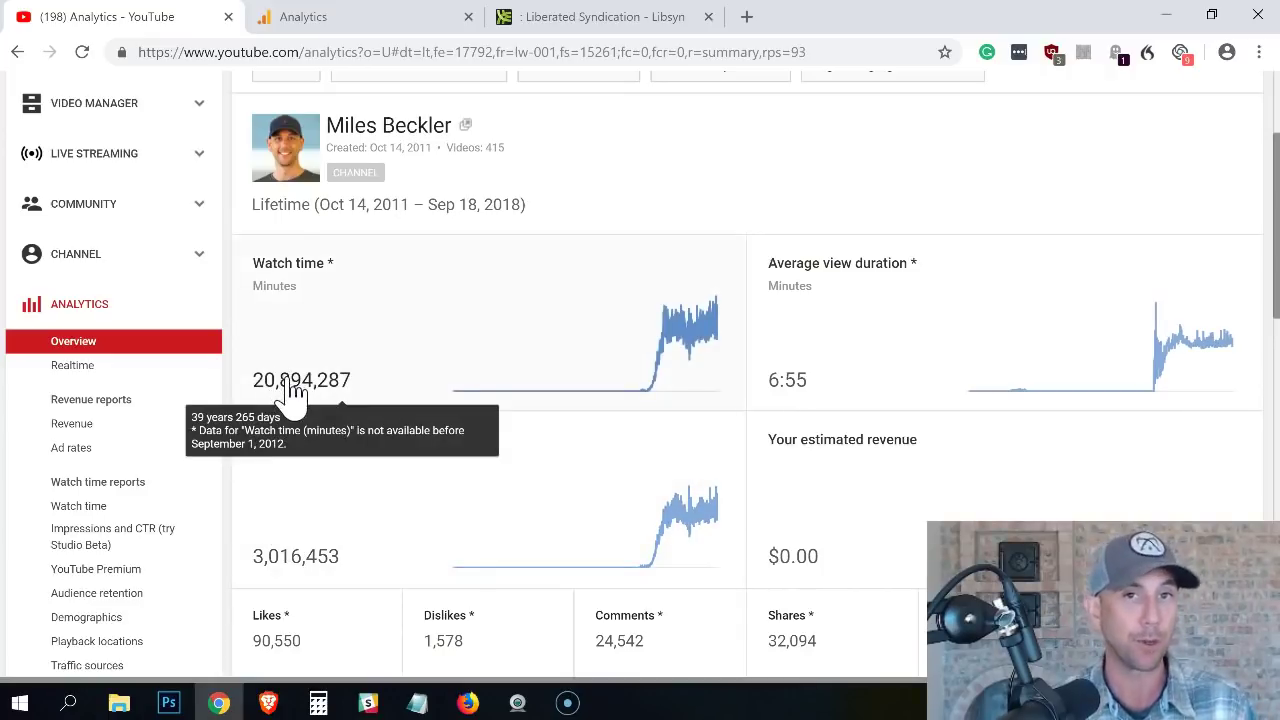
scroll(420, 480, down, 1)
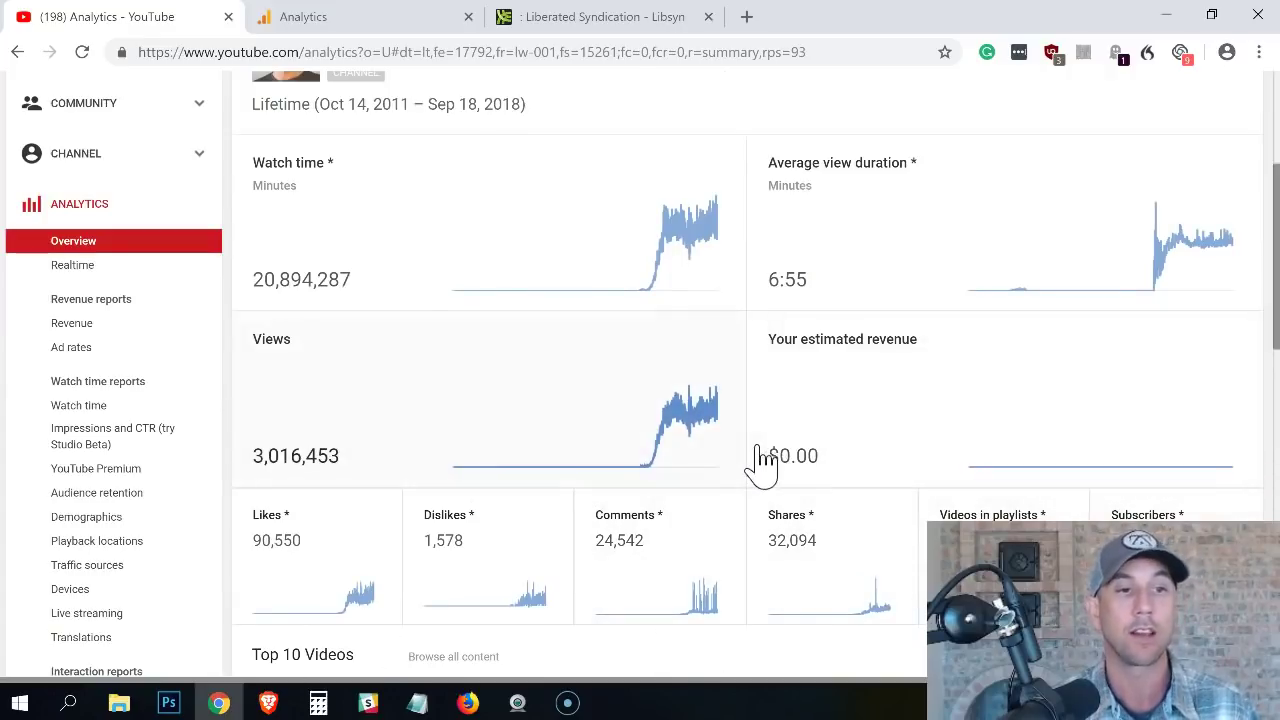
scroll(762, 462, up, 3)
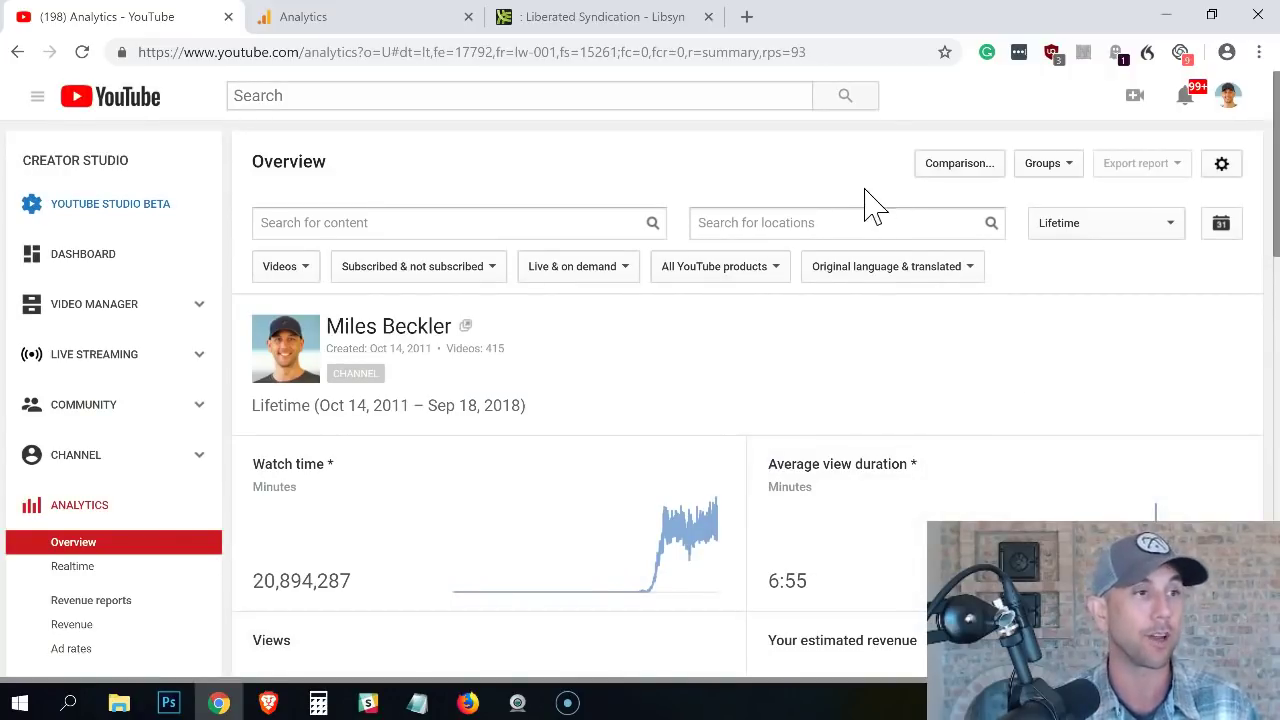
Step: Switch to the website's Audience Overview in Google Analytics and review its sessions, users and pageviews
click(354, 16)
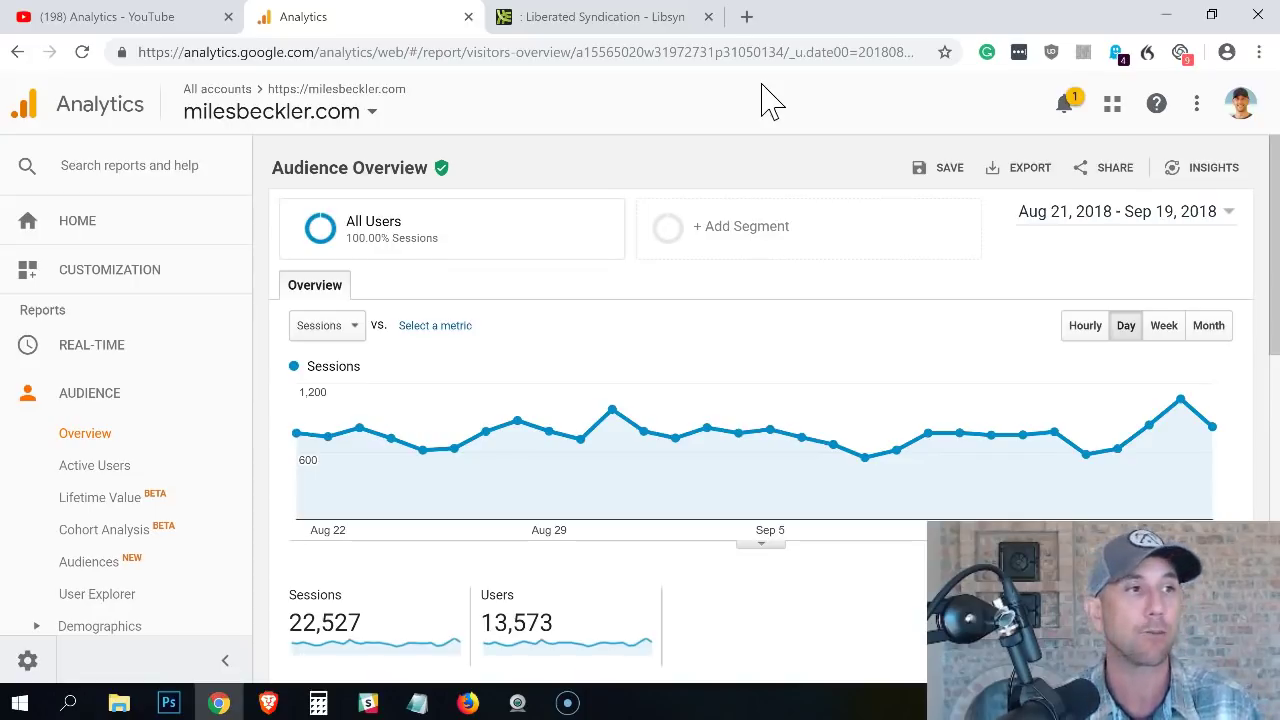
scroll(714, 172, down, 2)
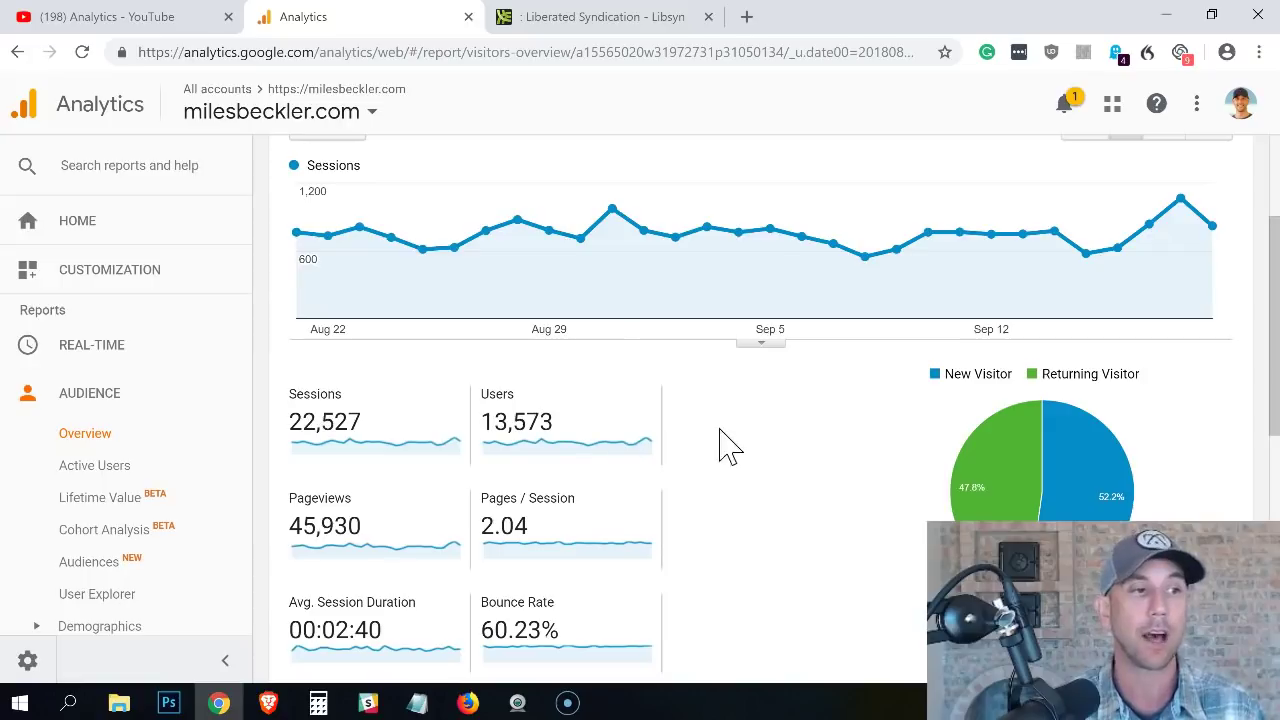
scroll(757, 452, up, 1)
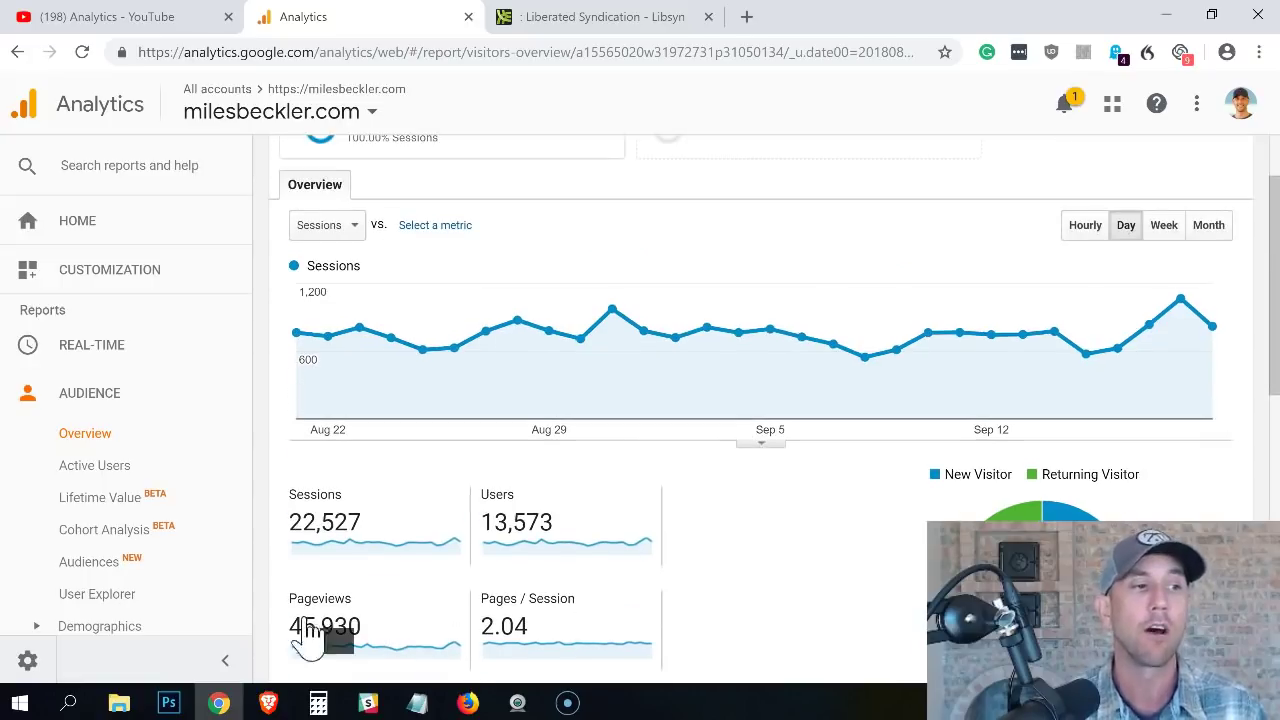
mouse_move(407, 627)
scroll(812, 585, up, 1)
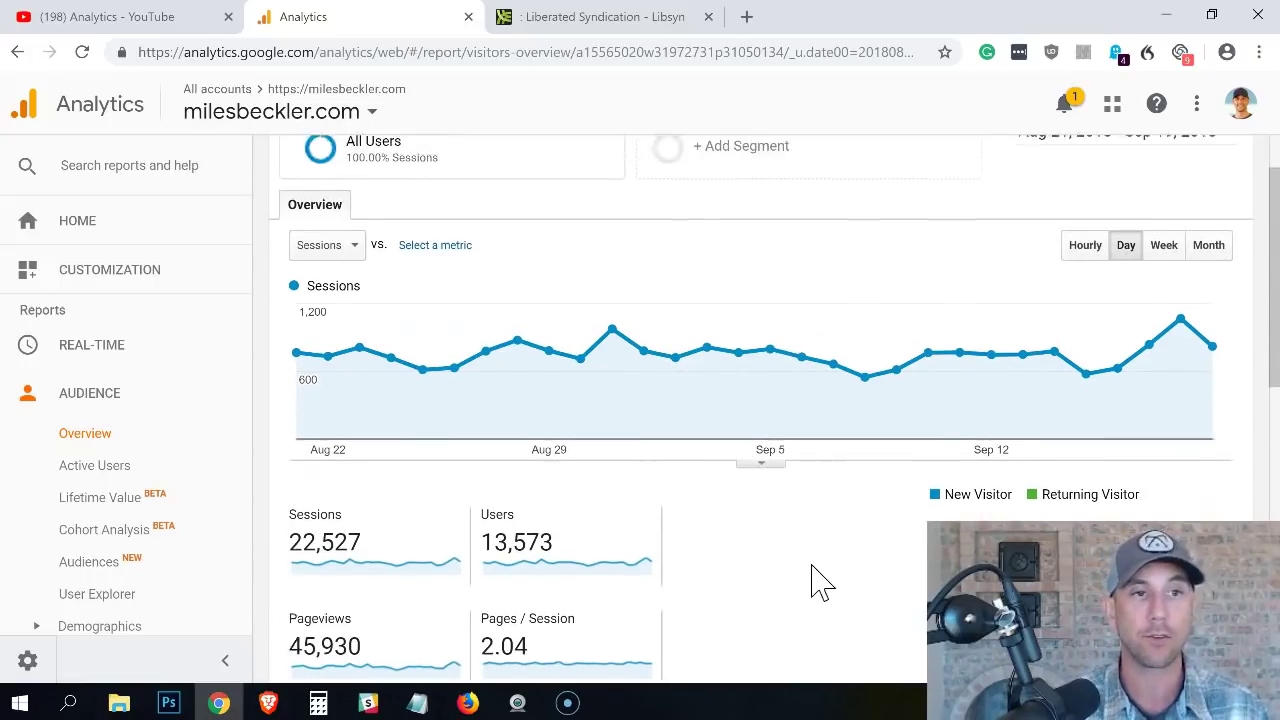
Step: Compare Aug 21 – Sep 19, 2018 with the previous period and review the changes in sessions, users and pageviews
click(1160, 220)
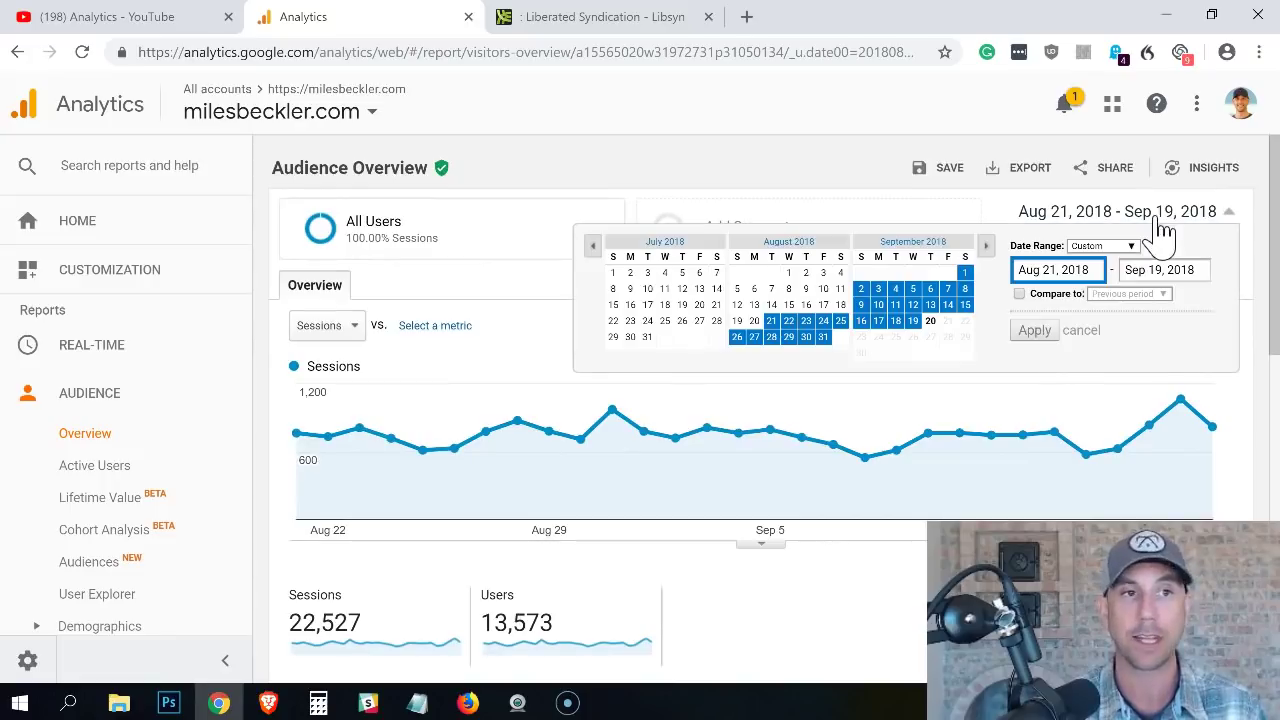
click(1019, 294)
click(1035, 362)
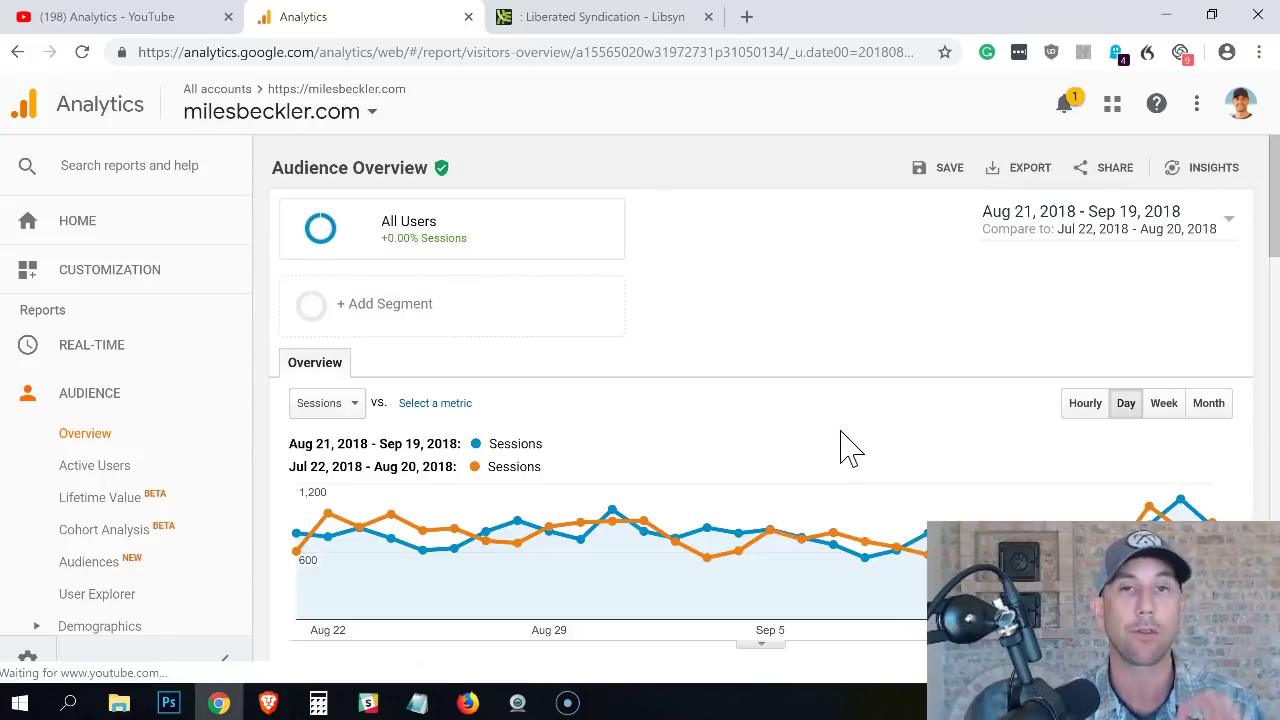
scroll(845, 440, down, 2)
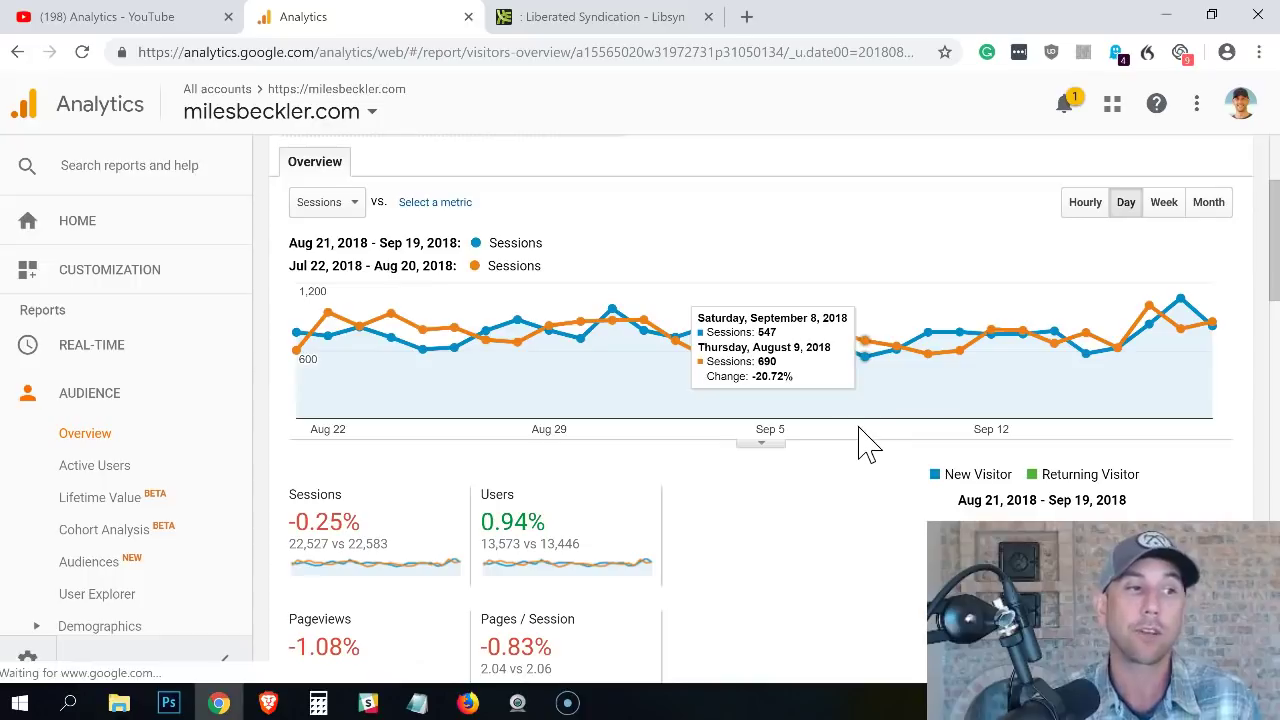
scroll(858, 440, down, 1)
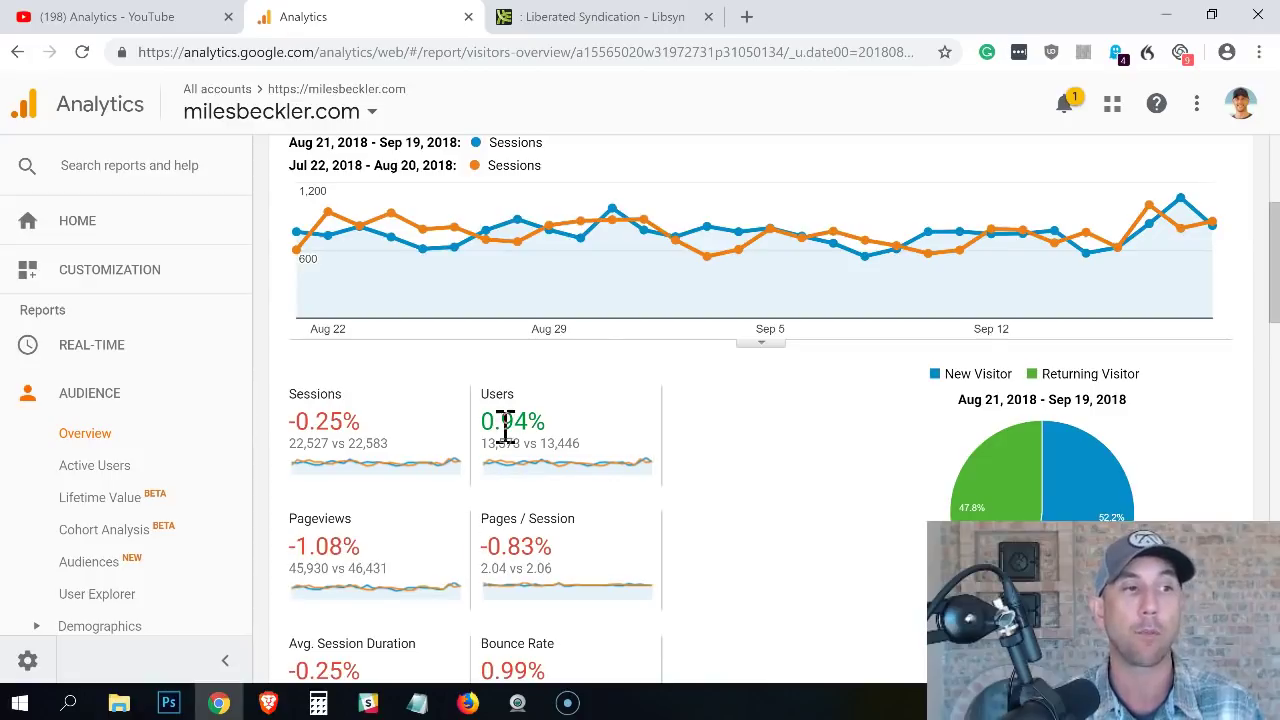
Step: Change the comparison to the previous year and review sessions, users, pageviews, average session duration and bounce rate
scroll(749, 429, up, 3)
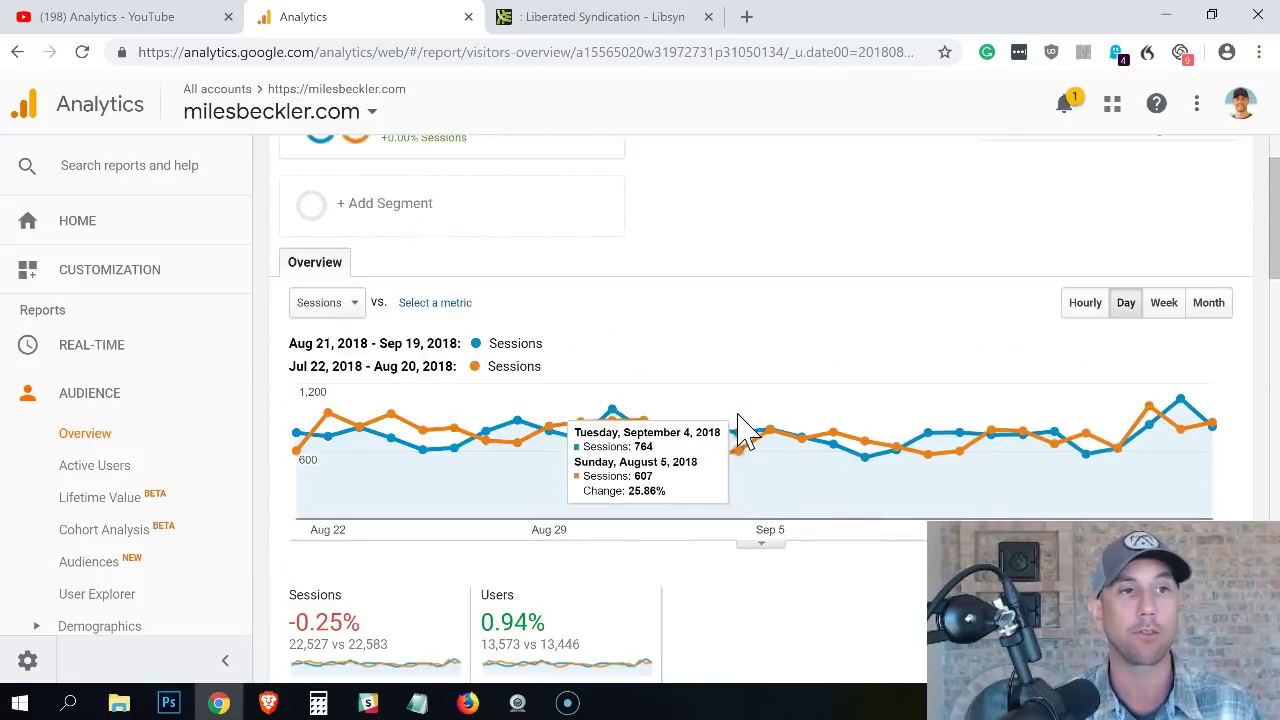
scroll(828, 398, up, 1)
click(1086, 240)
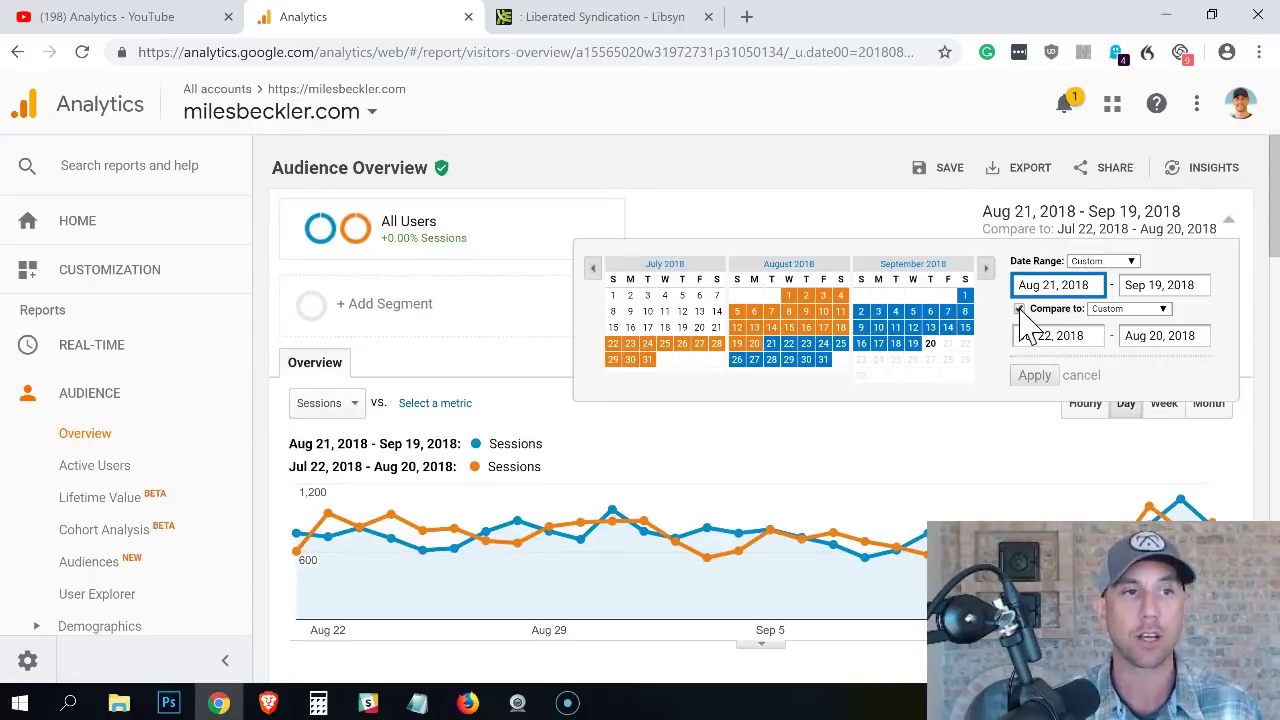
click(1125, 312)
click(1109, 394)
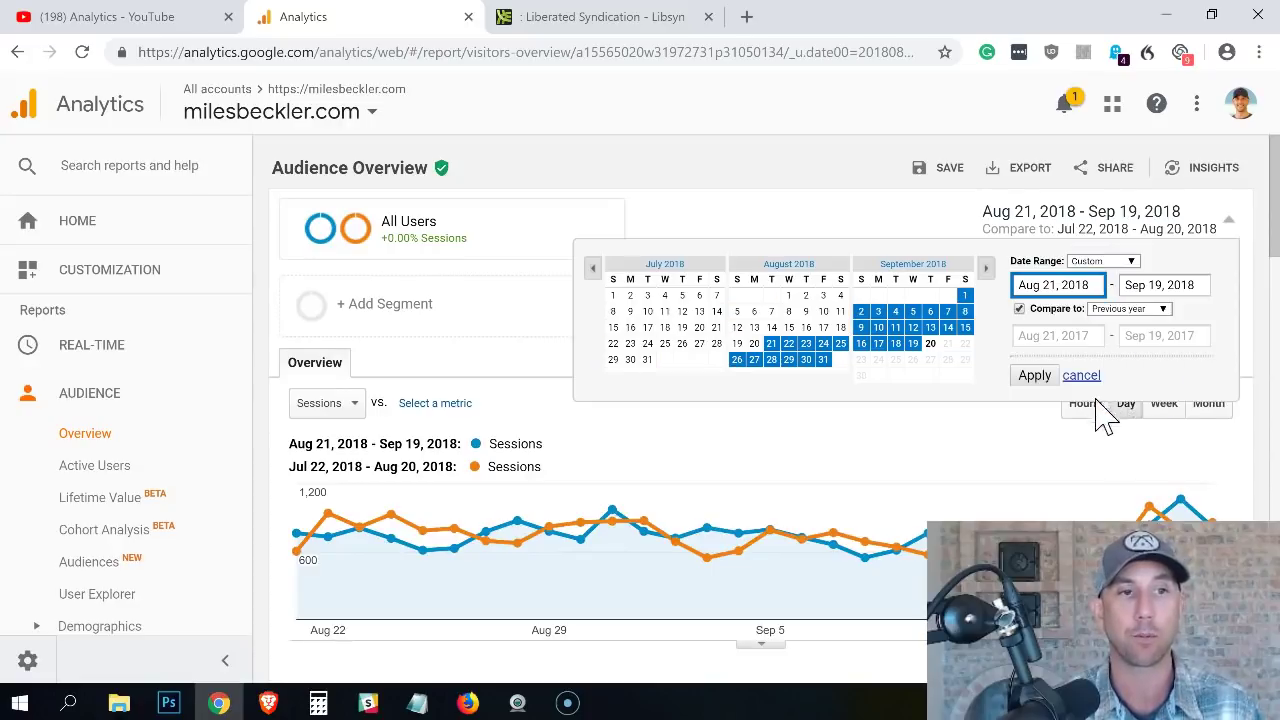
click(1034, 376)
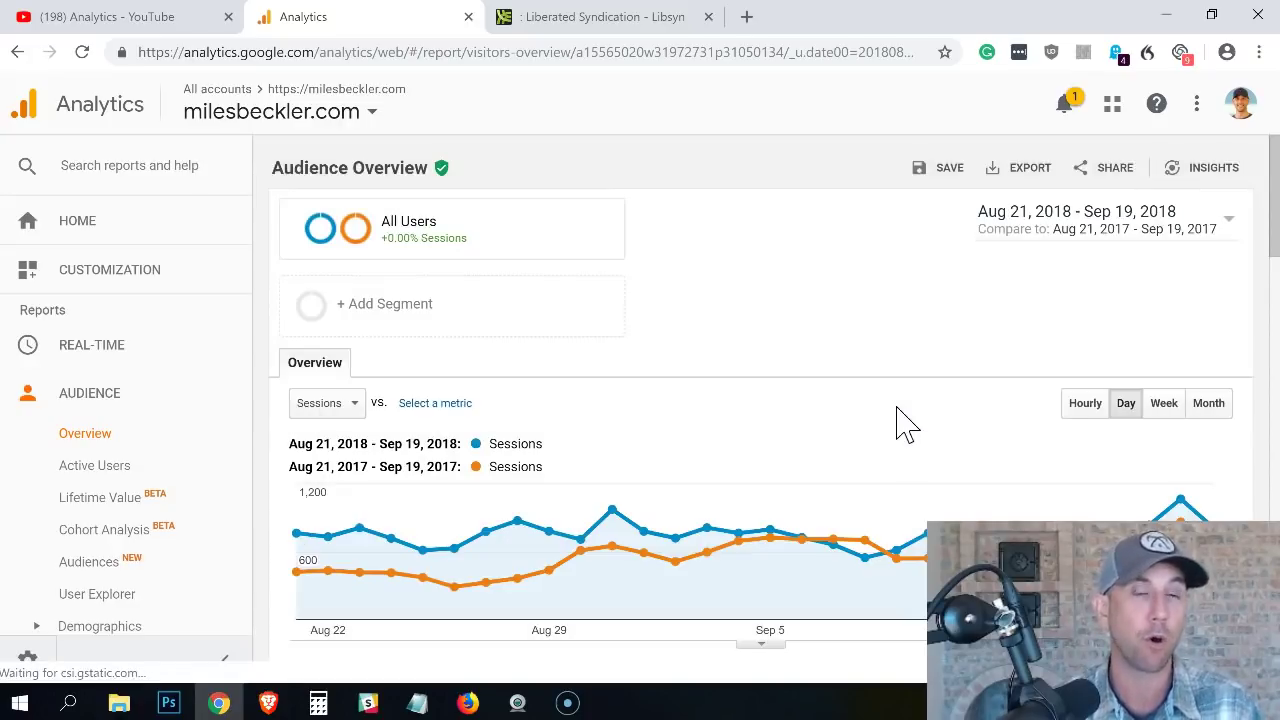
scroll(872, 395, down, 3)
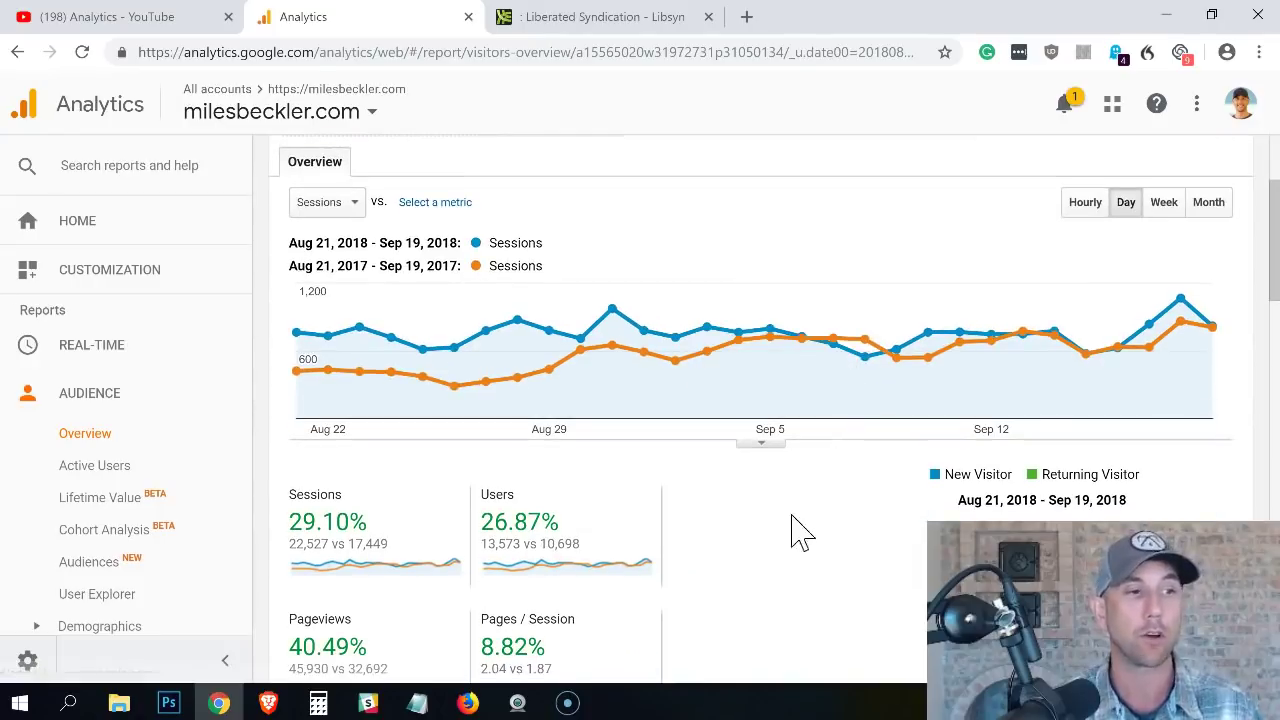
scroll(757, 507, down, 1)
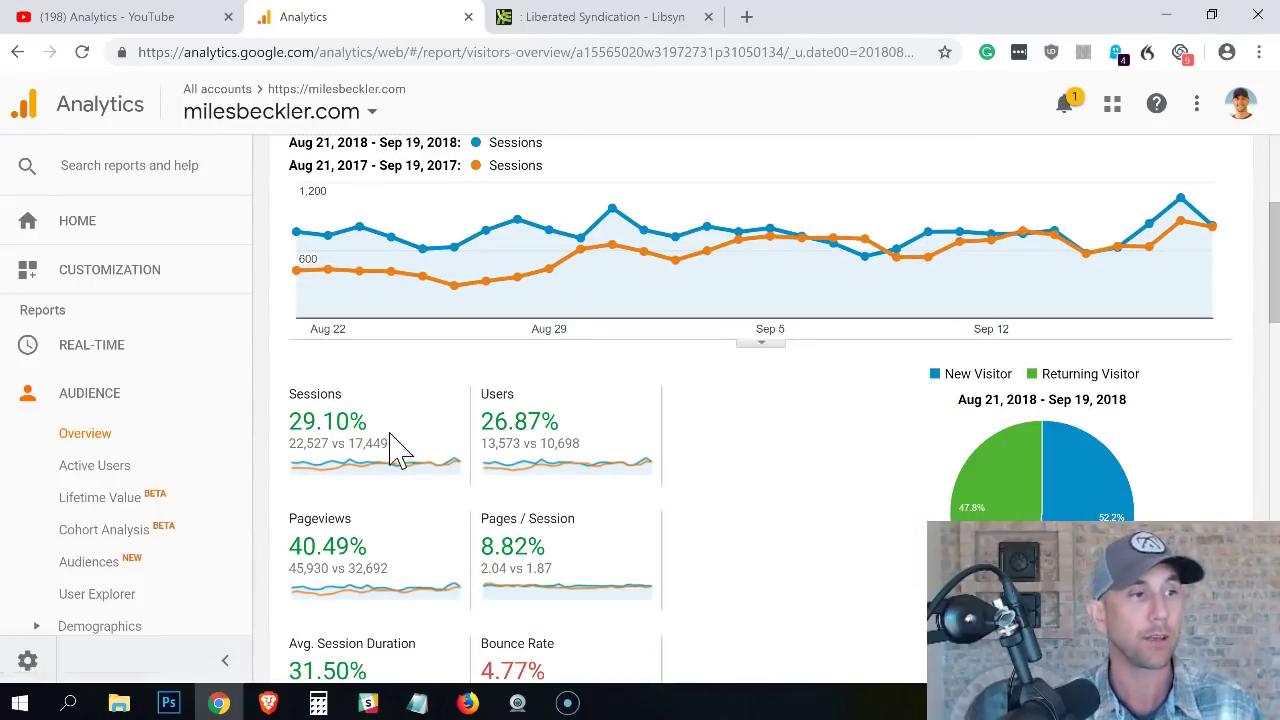
mouse_move(386, 400)
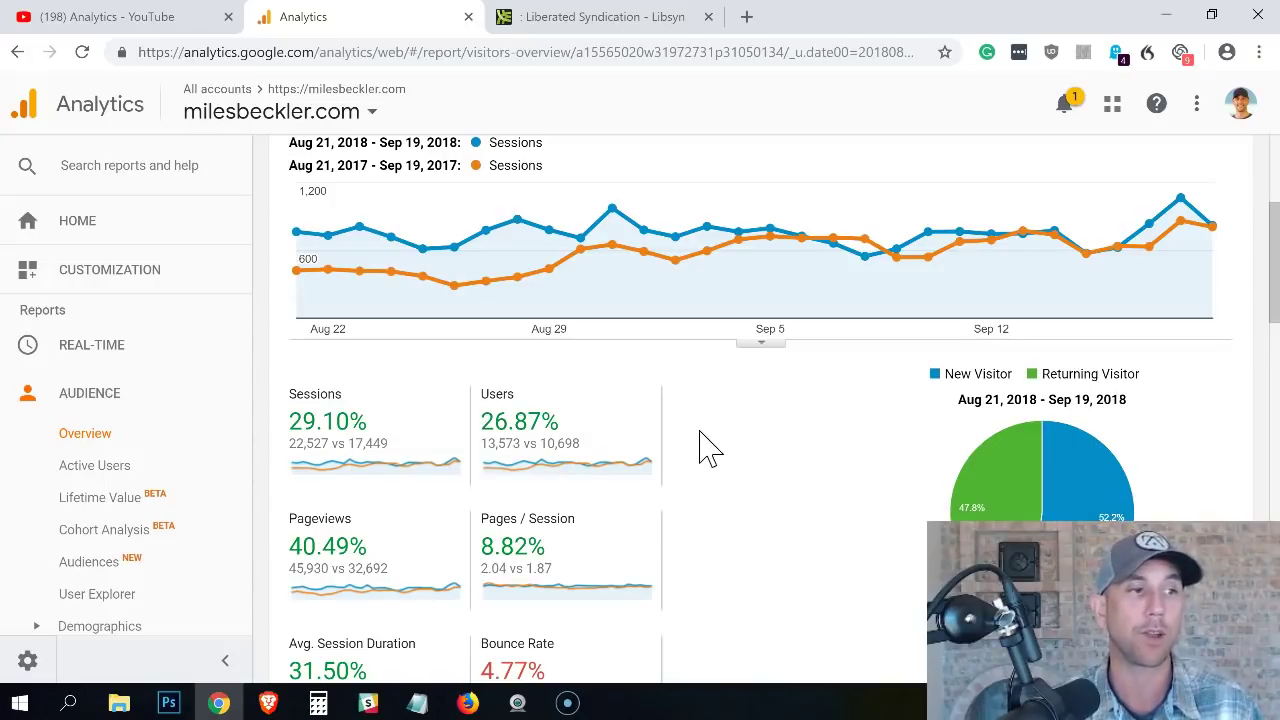
mouse_move(345, 525)
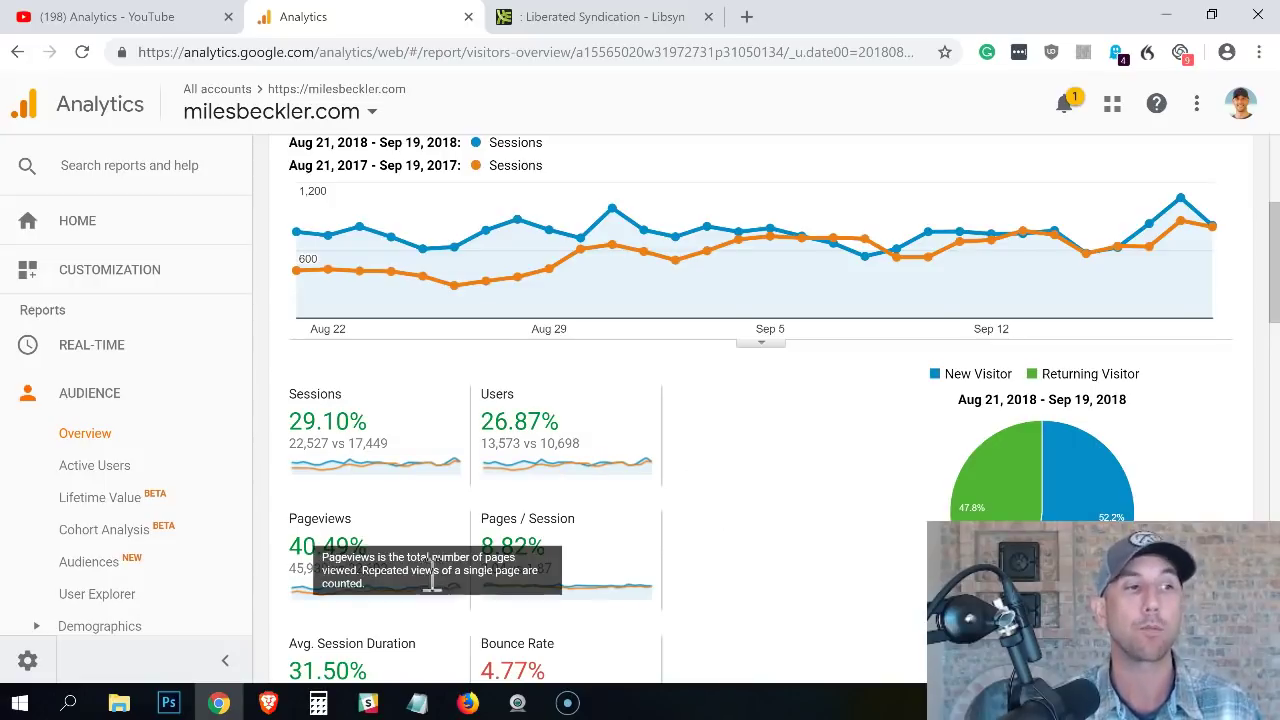
scroll(770, 493, down, 1)
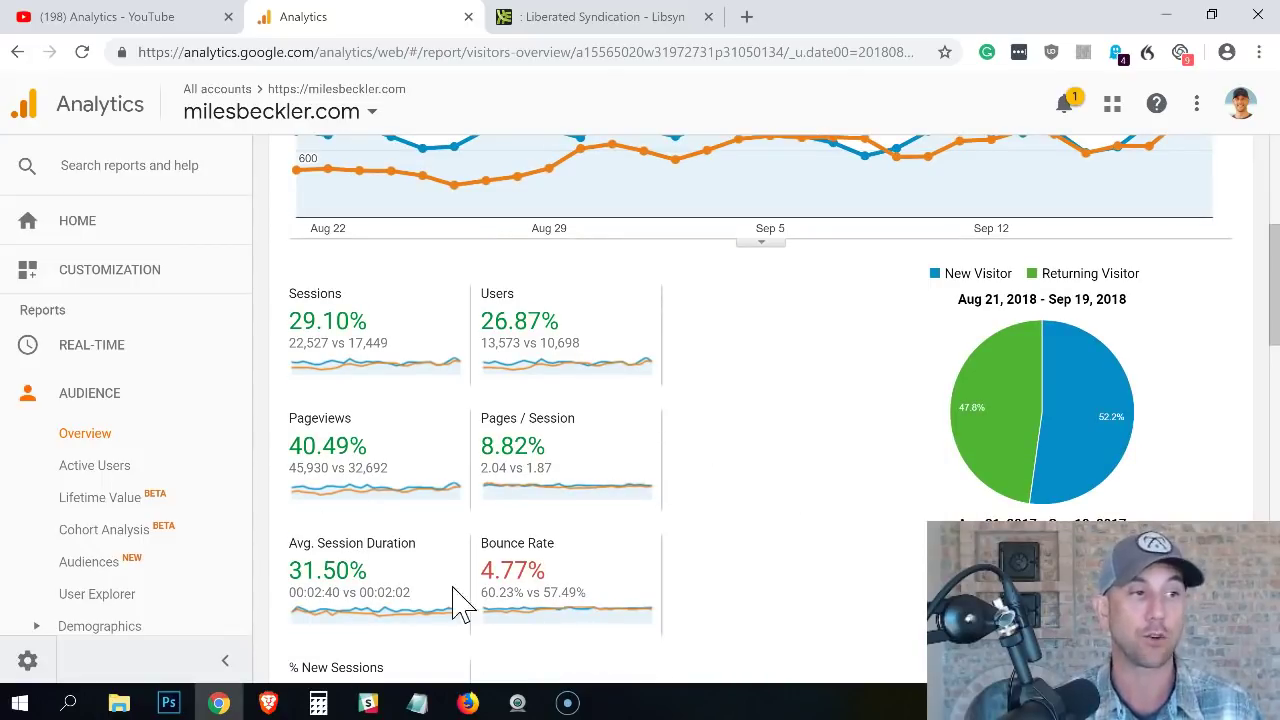
Step: Set a custom comparison period of Aug 21, 2016 to Sep 19, 2016 for the Audience Overview
scroll(725, 515, up, 3)
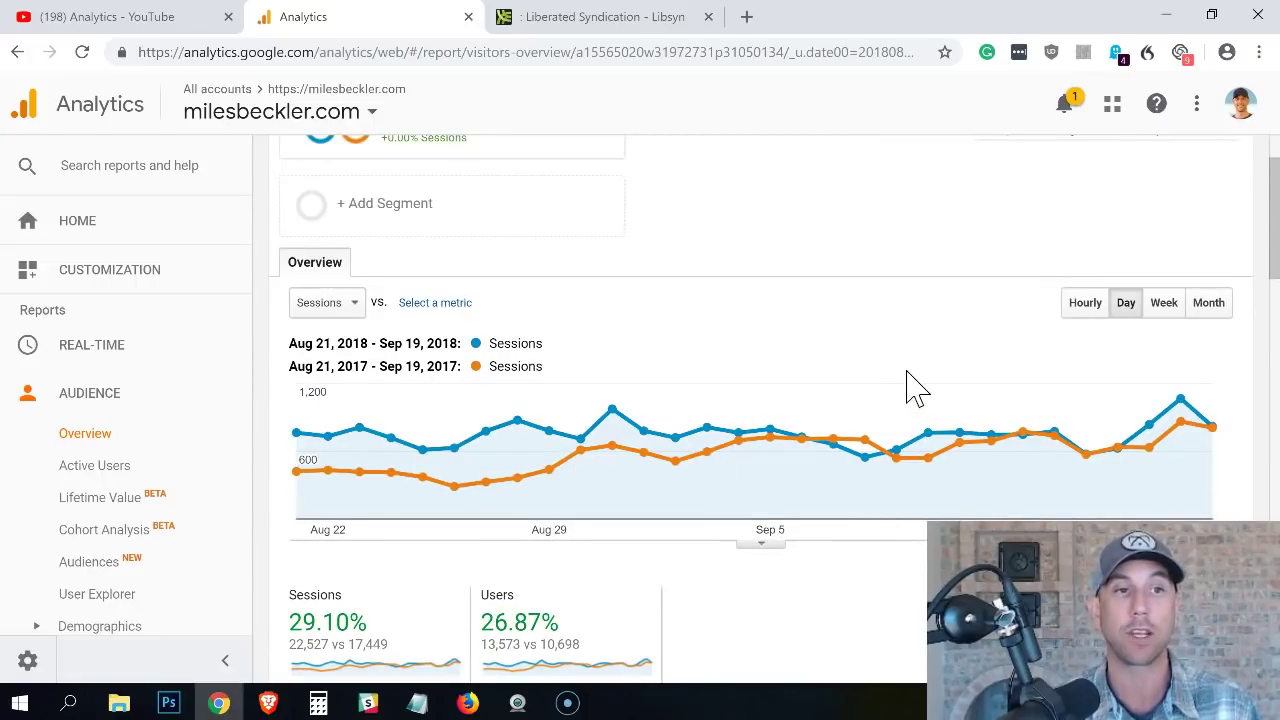
scroll(910, 380, up, 1)
click(1052, 235)
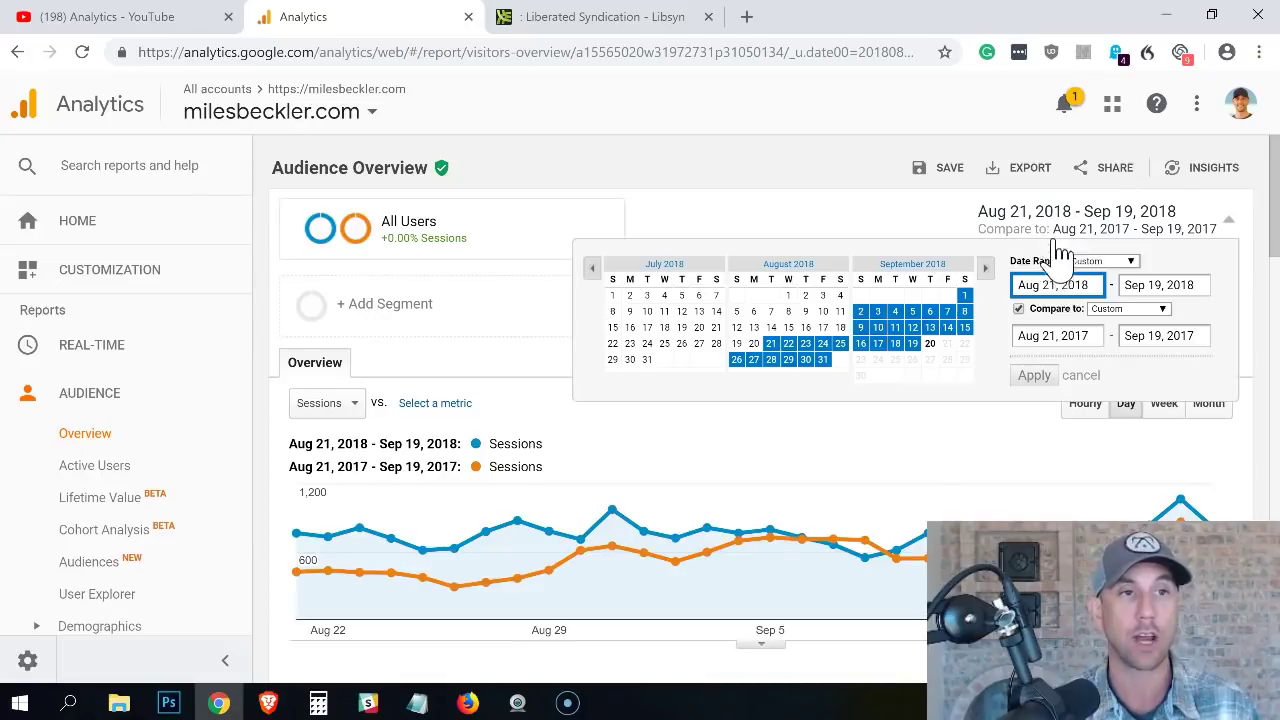
click(1088, 338)
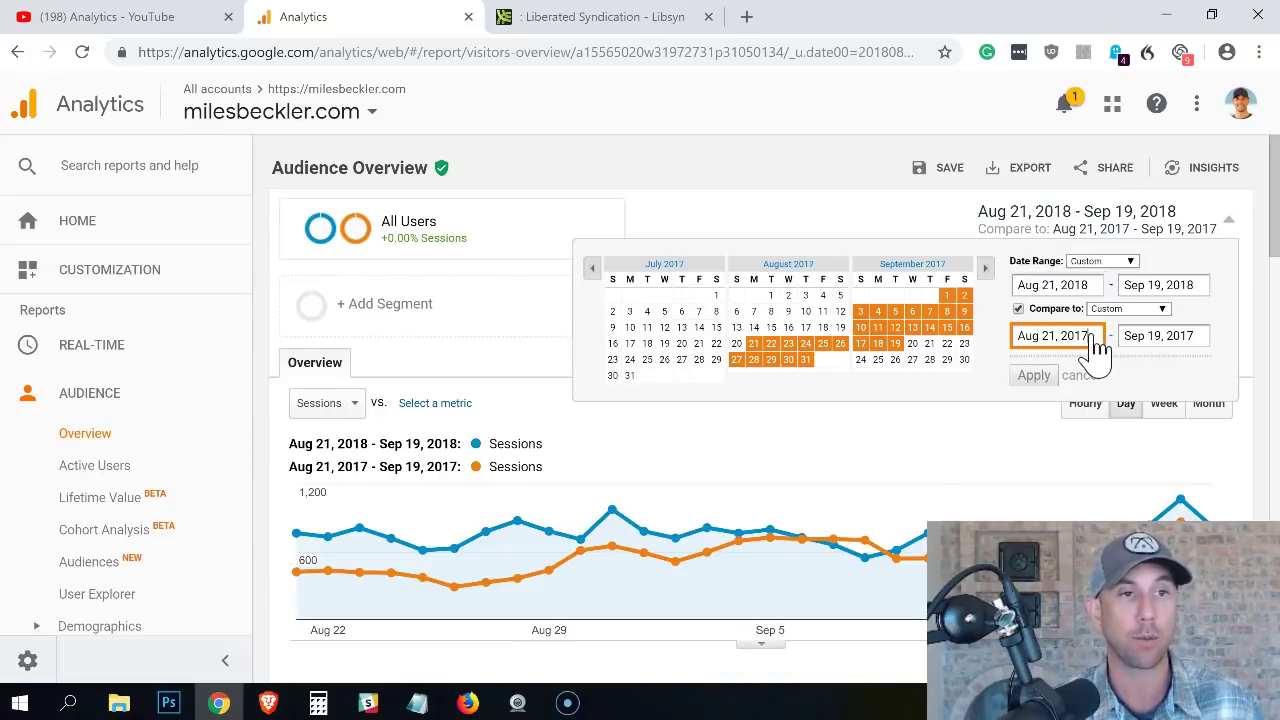
text(6)
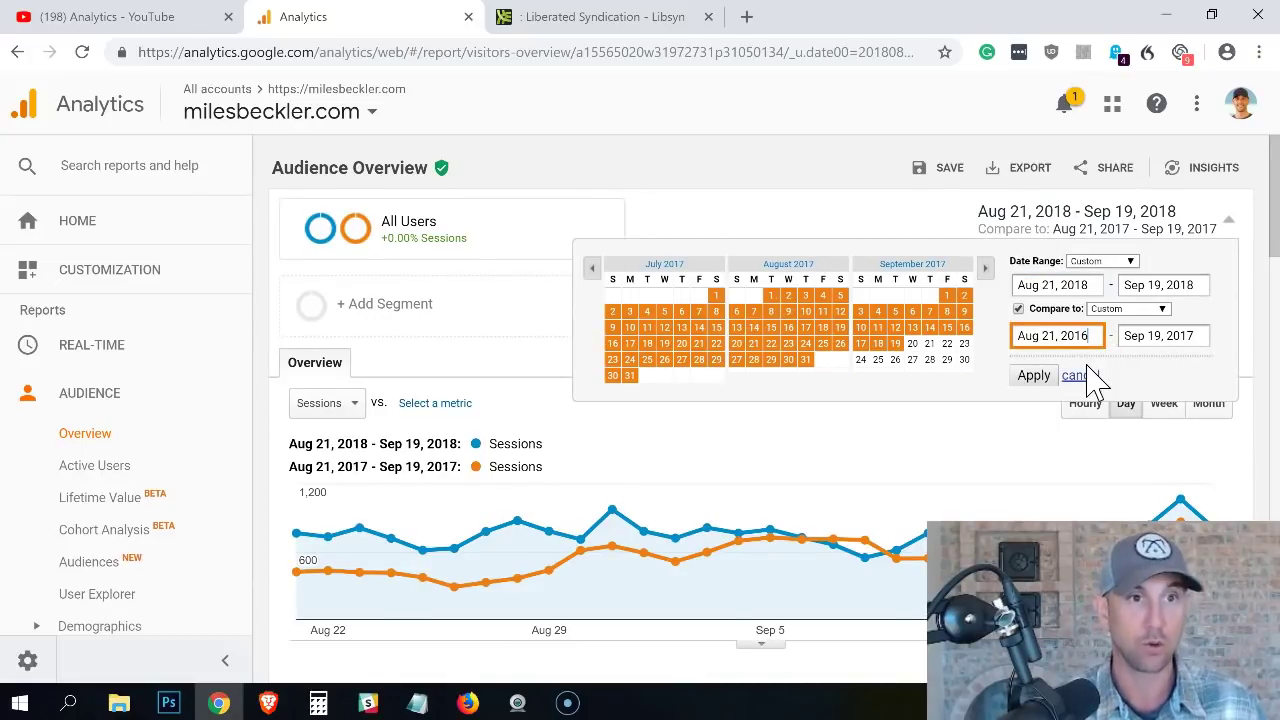
click(1195, 350)
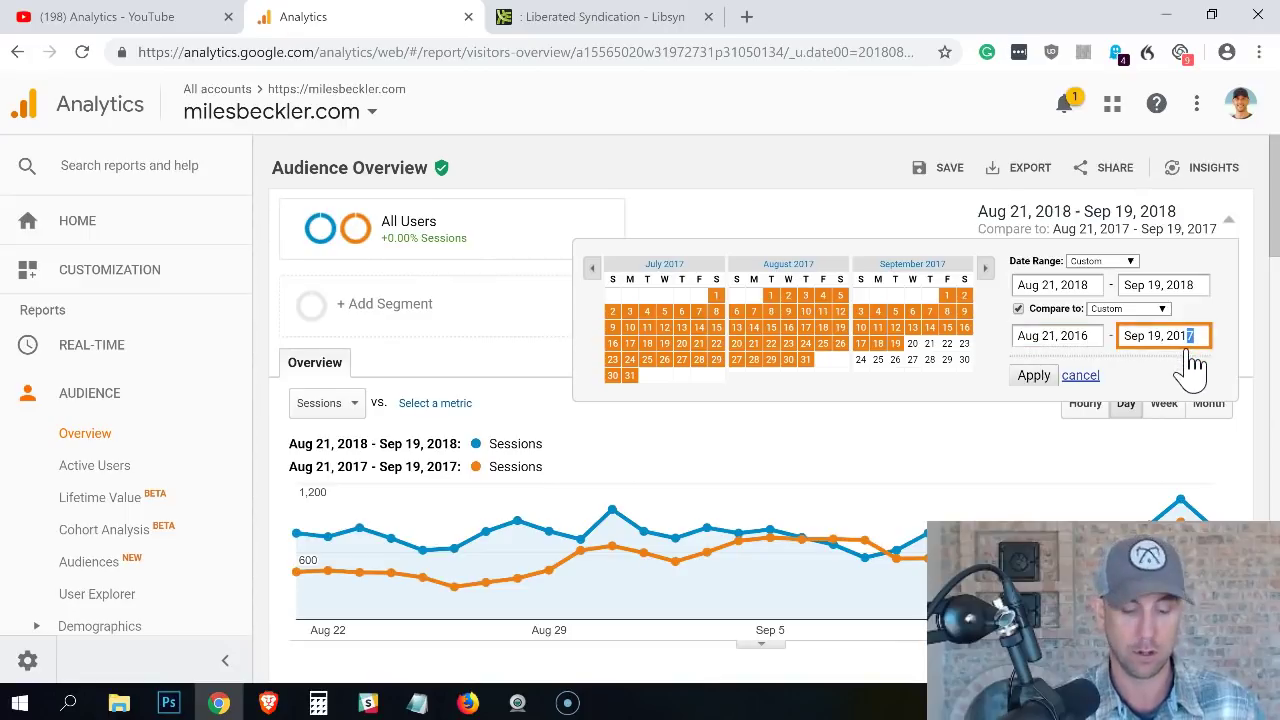
key(BackSpace)
text(6)
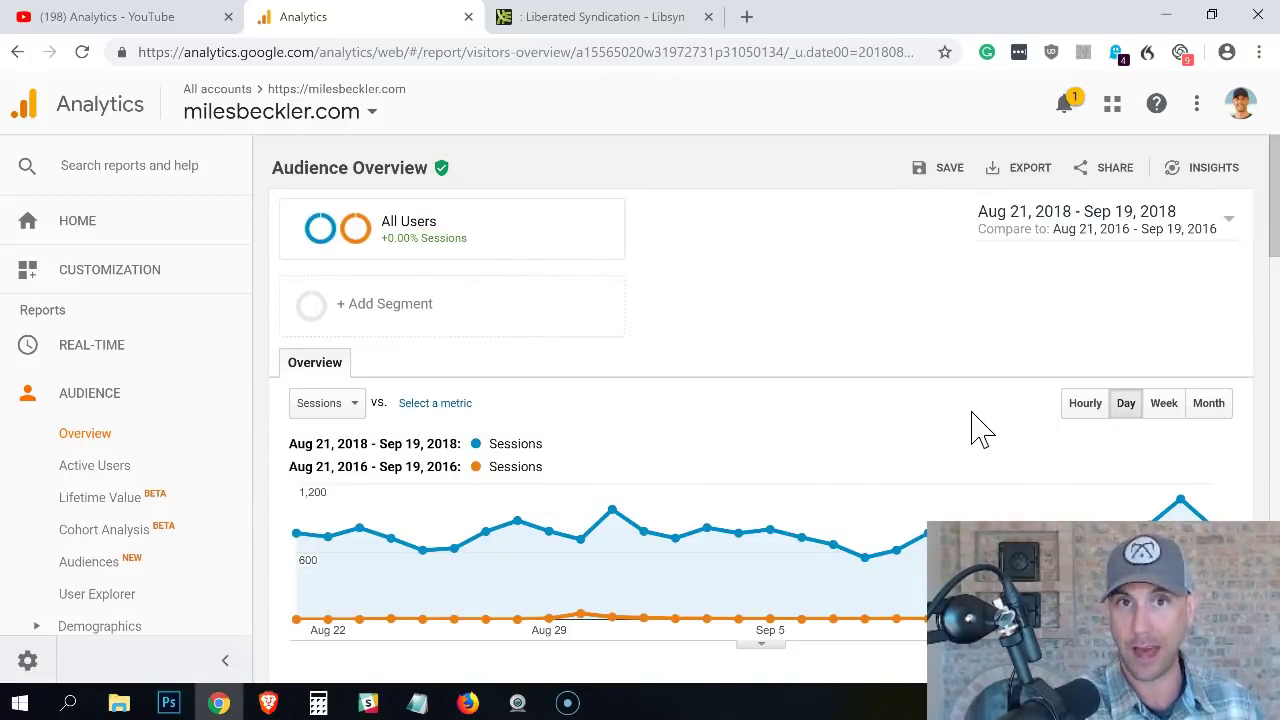
Step: Examine the sessions chart and the audience metrics compared with the same period in 2016
scroll(963, 417, down, 1)
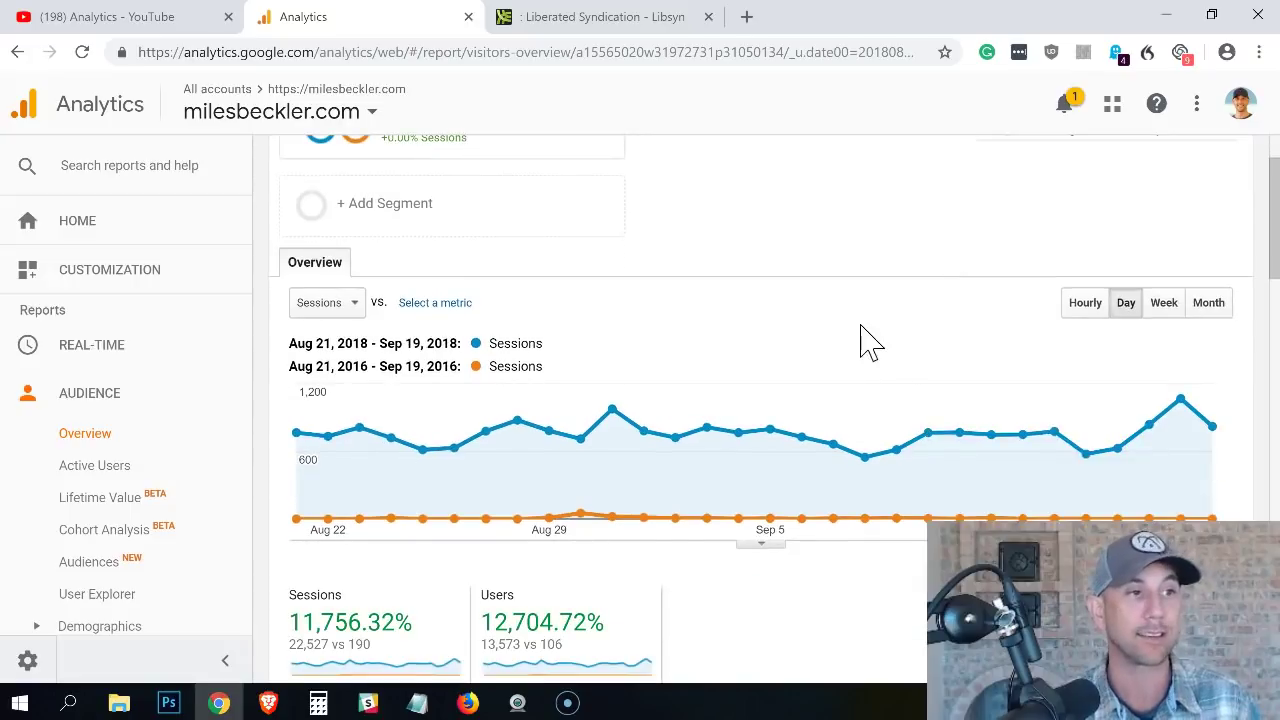
scroll(866, 340, down, 1)
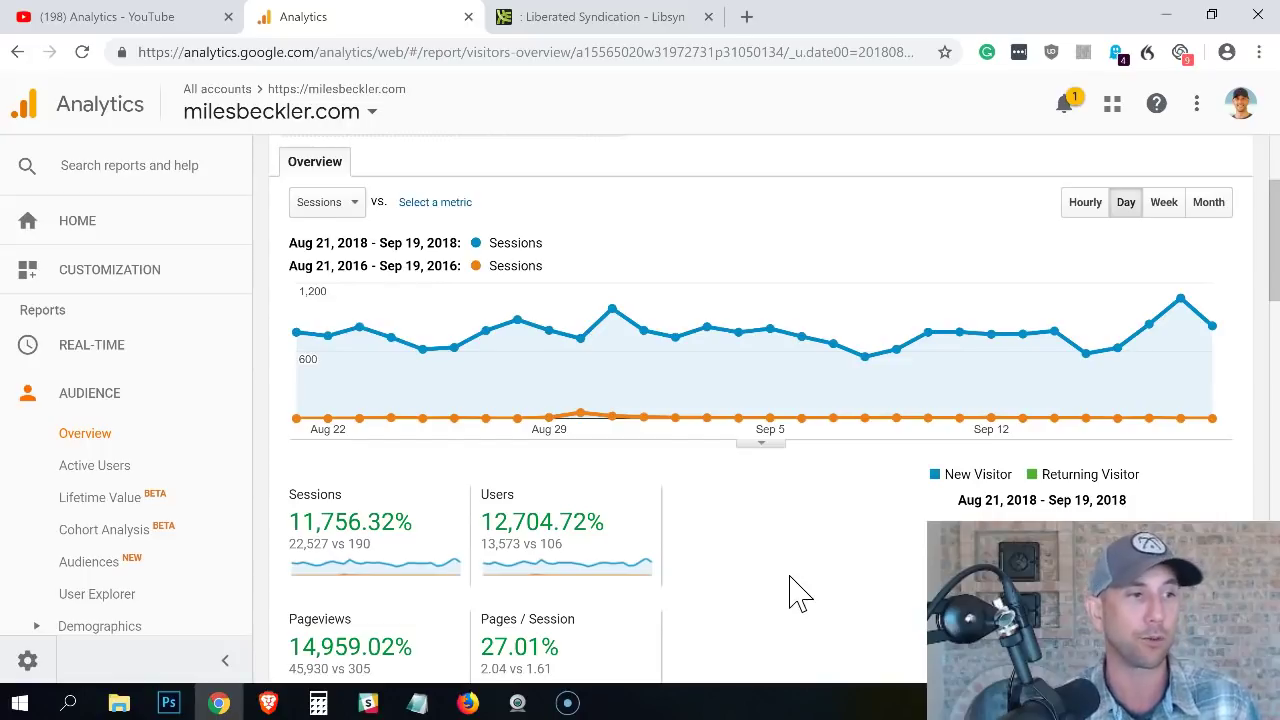
scroll(797, 590, down, 1)
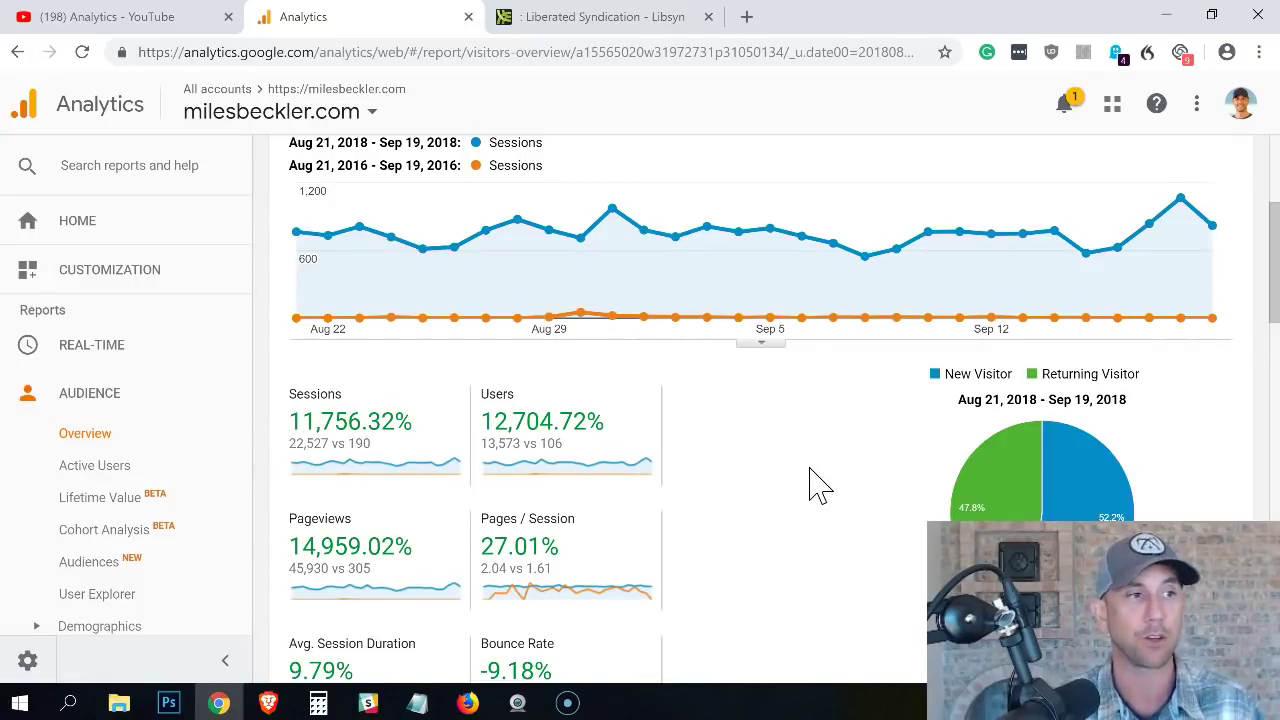
scroll(818, 486, up, 3)
scroll(903, 423, down, 1)
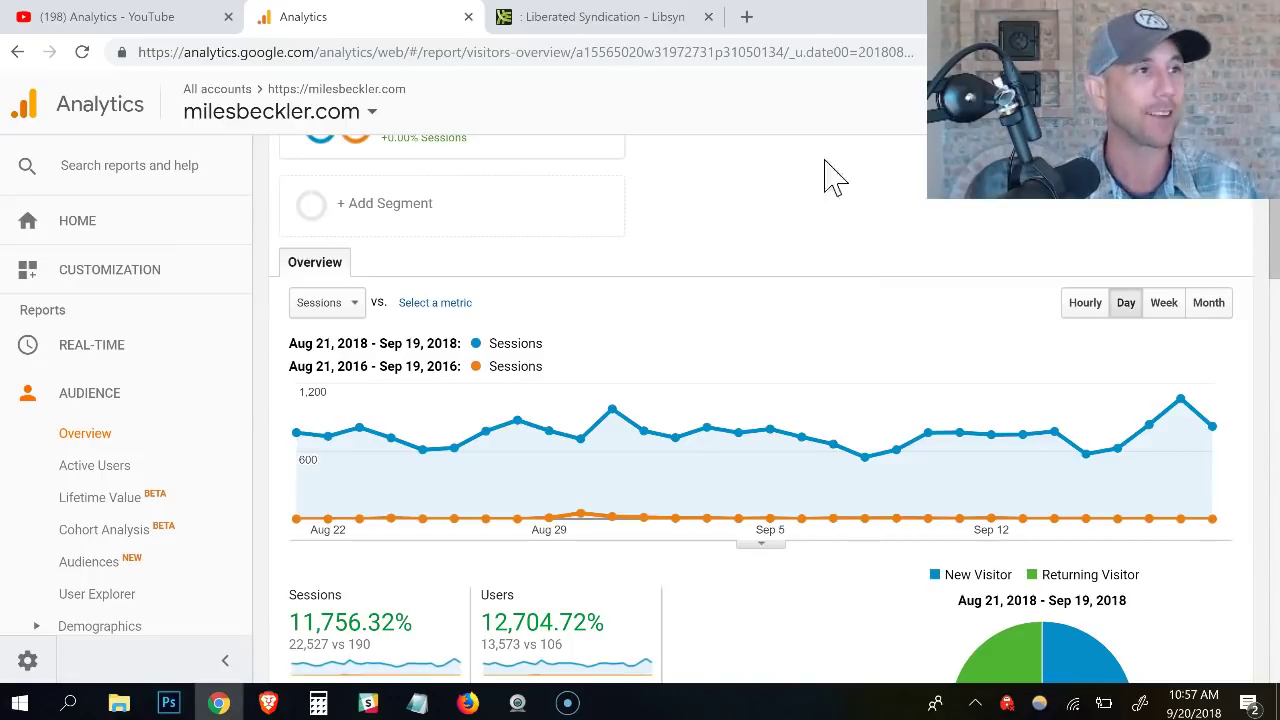
Step: Switch to the Libsyn dashboard and review the podcast's monthly and all-time downloads in the Stats Snapshot
click(615, 16)
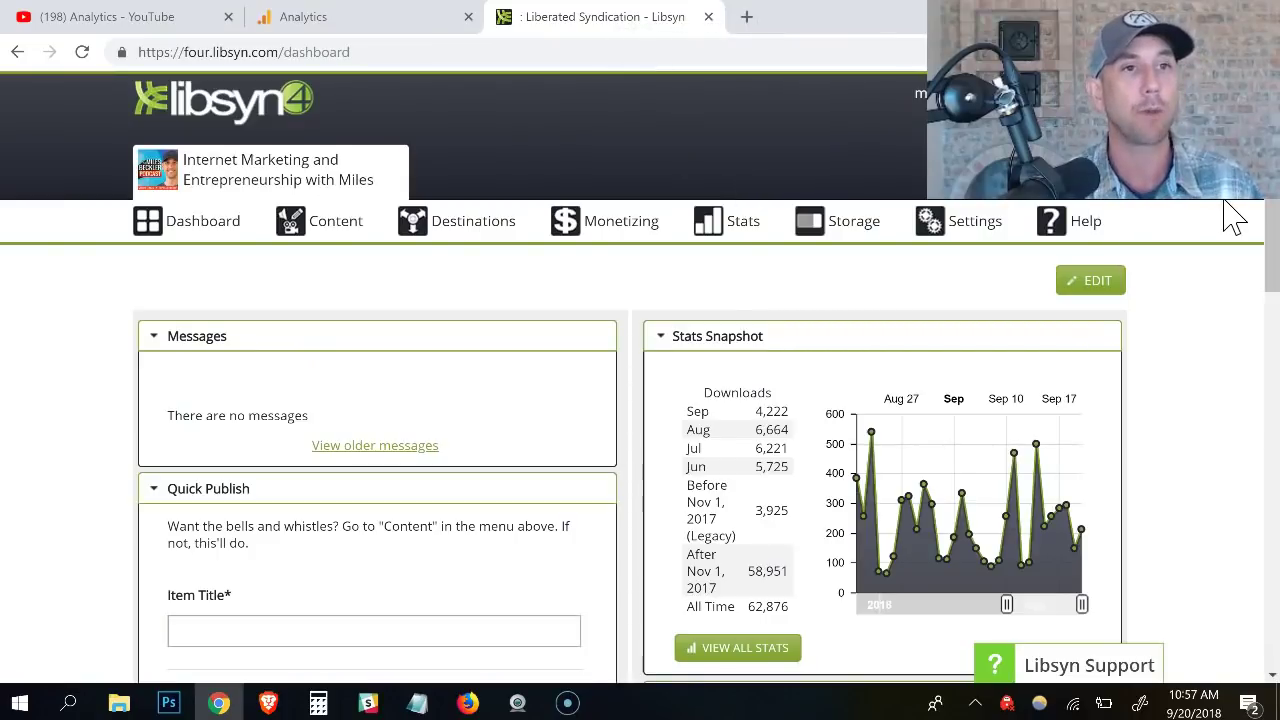
scroll(1228, 222, down, 1)
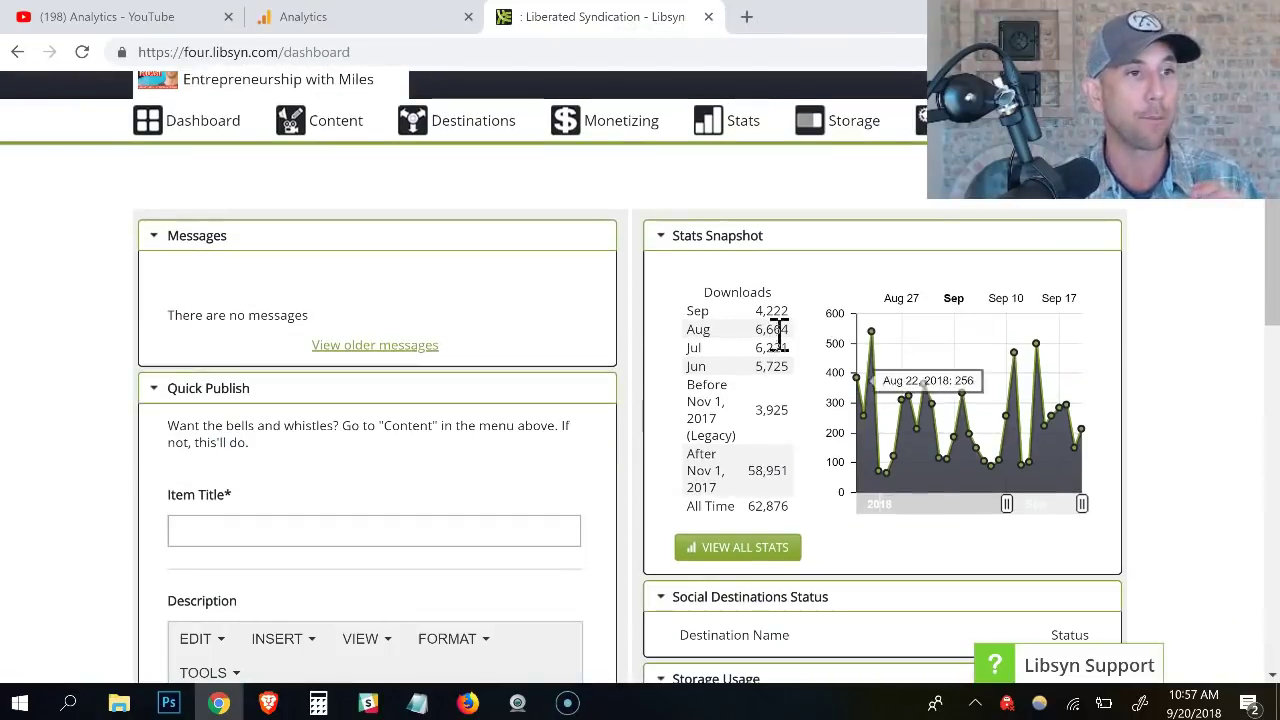